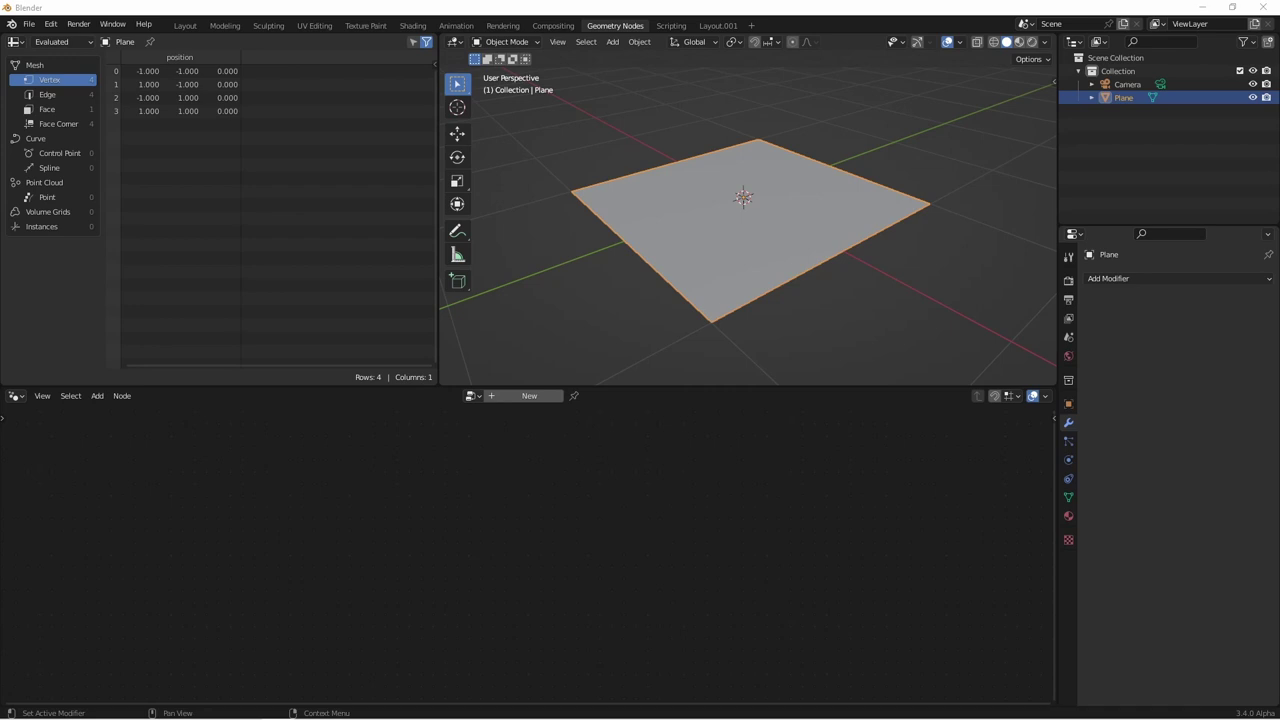
Create a new geometry node tree on the plane and insert an Extrude Mesh node between Group Input and Group Output
click(529, 395)
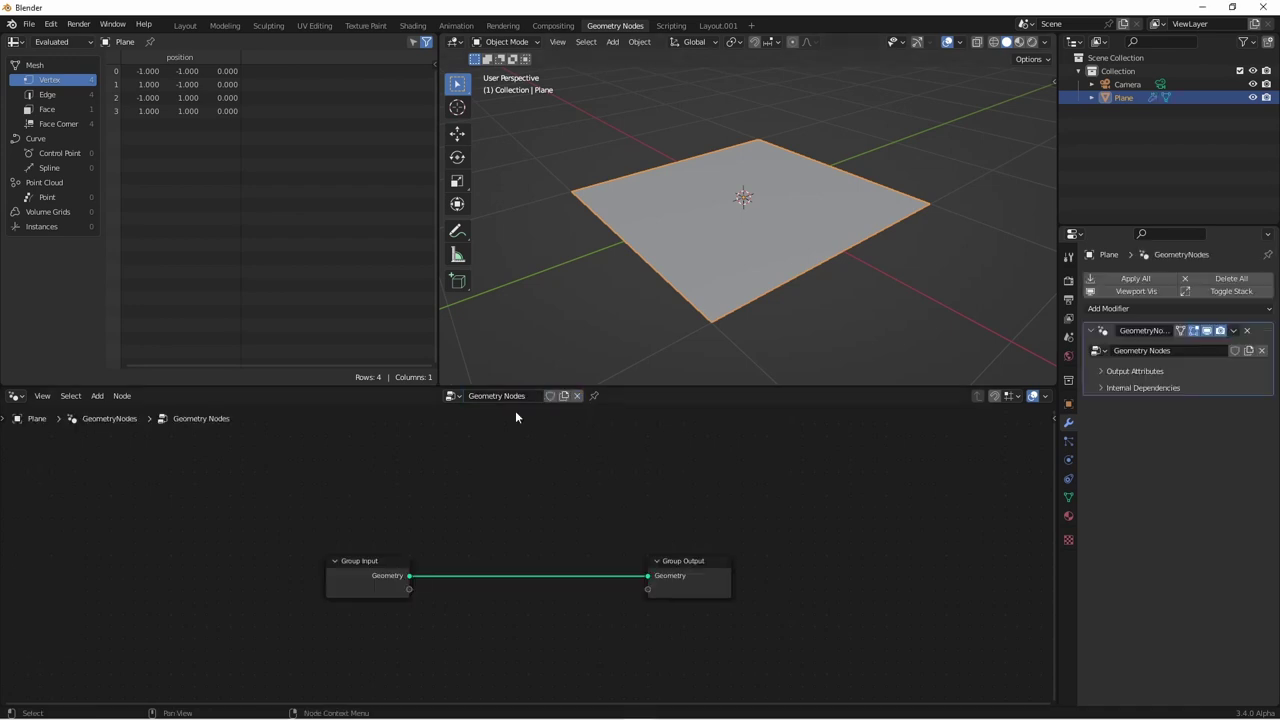
scroll(519, 488, up, 6)
middle_drag(628, 577, 606, 525)
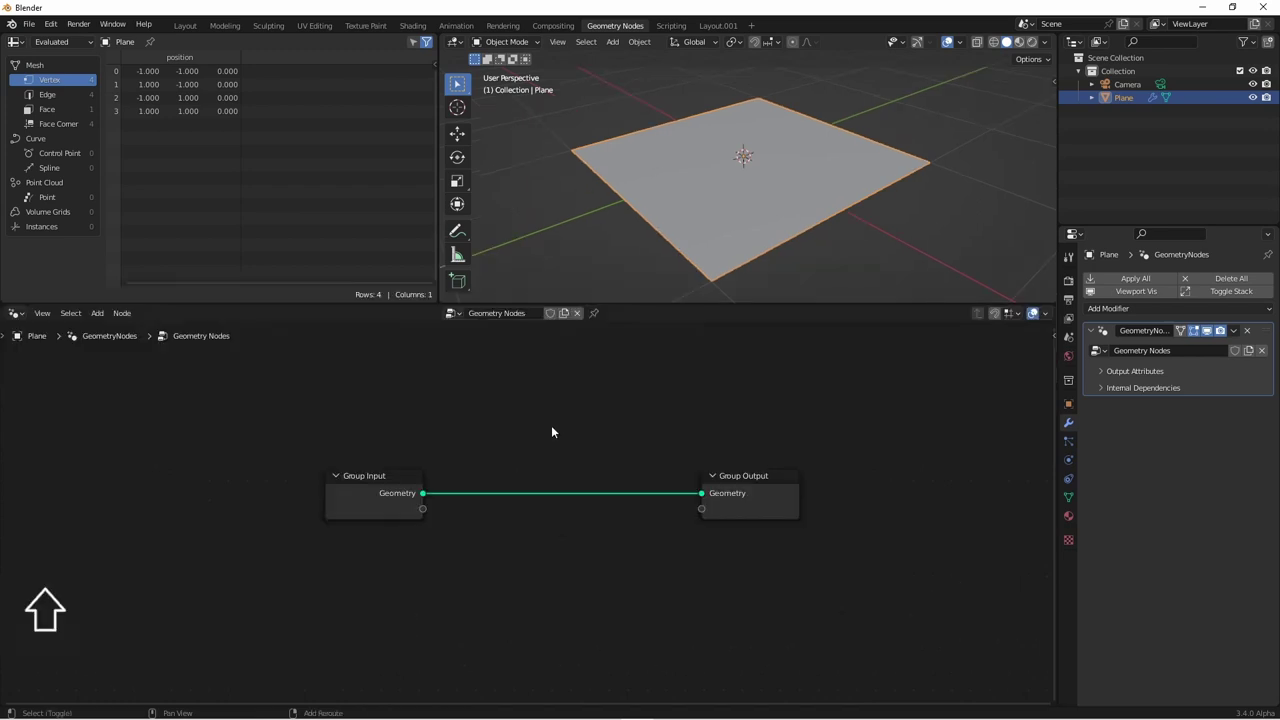
key(shift+a)
mouse_move(551, 425)
click(645, 446)
click(490, 425)
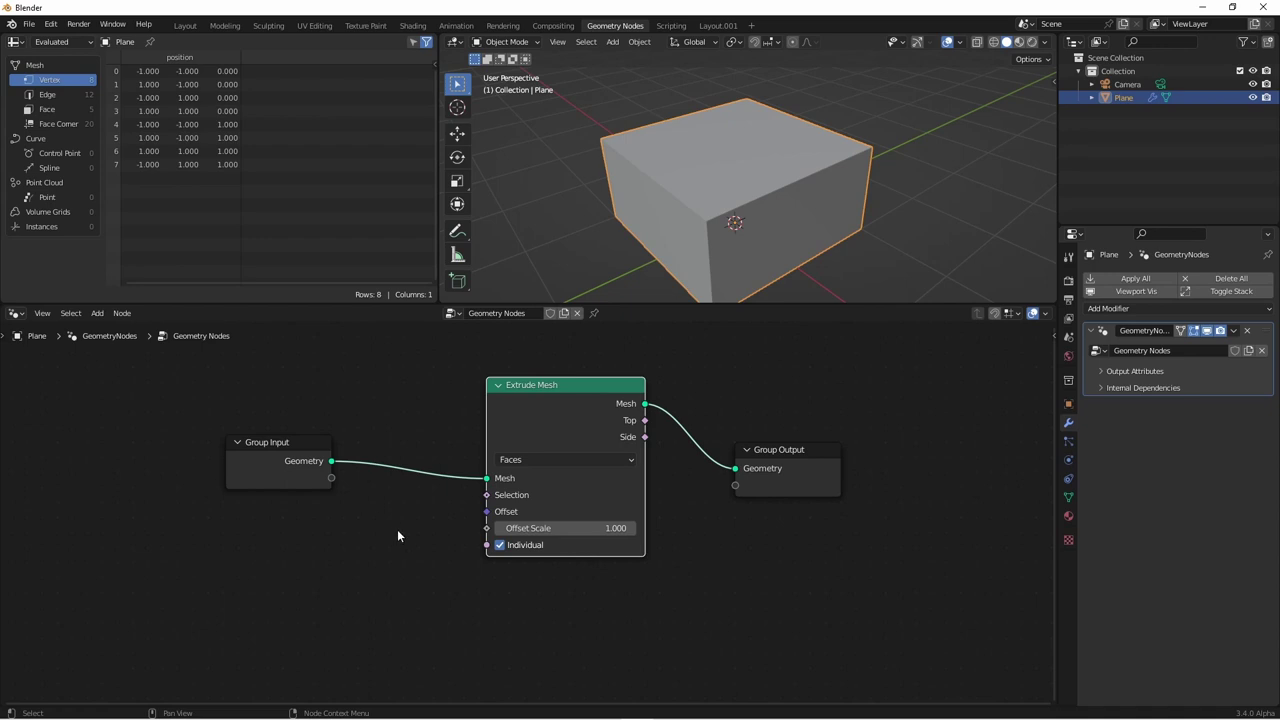
Create a Radius Top group input by linking Group Input to a temporary Cone node, and delete the Cone node
key(shift+a)
mouse_move(397, 533)
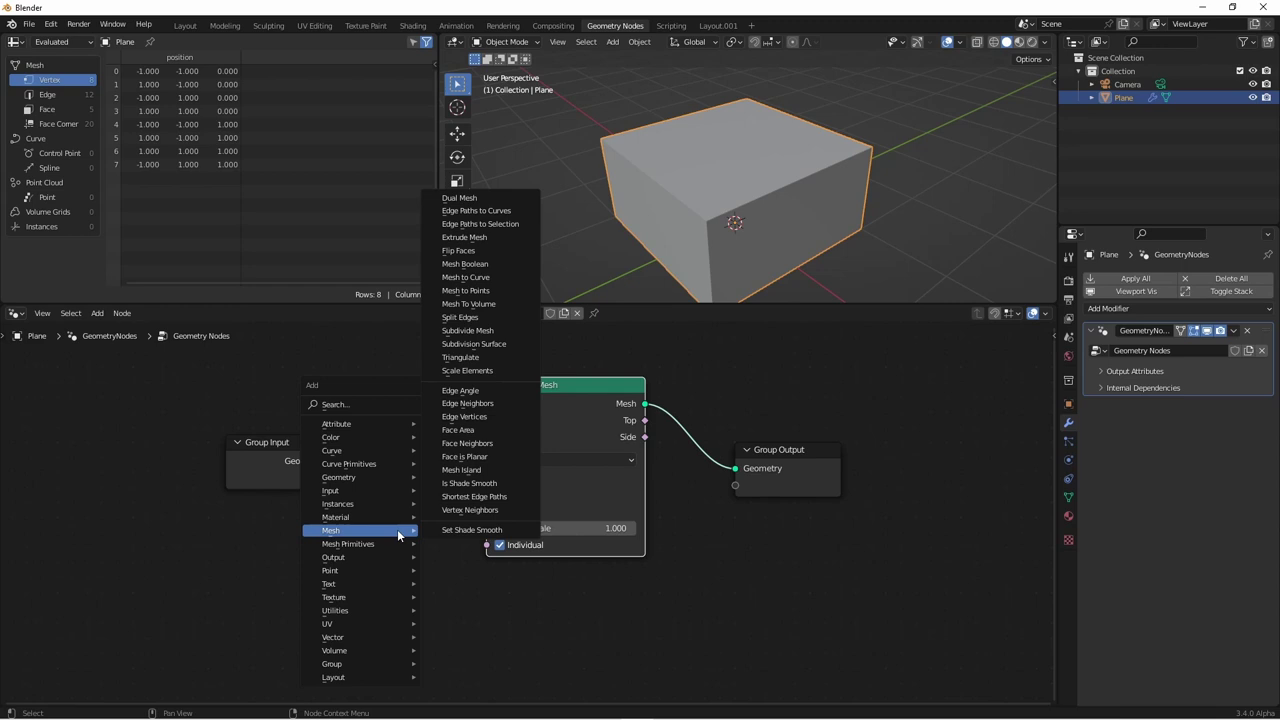
click(445, 549)
click(380, 514)
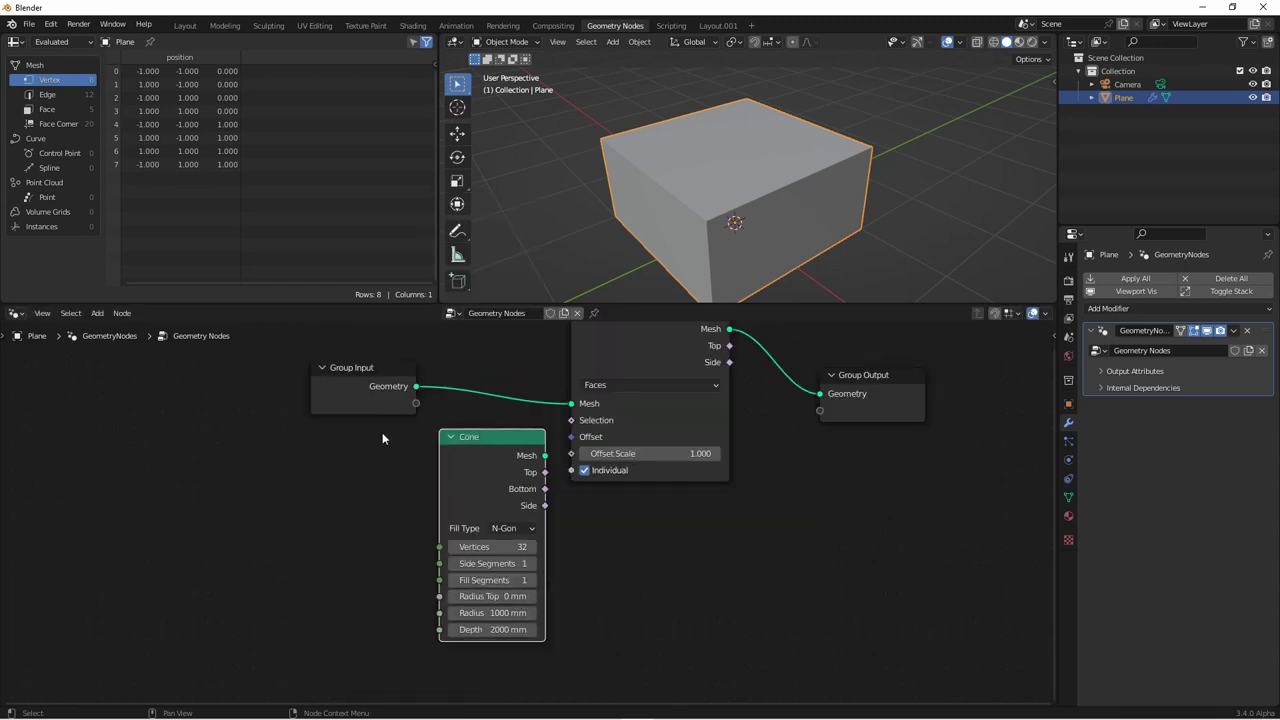
drag(380, 386, 440, 596)
click(474, 452)
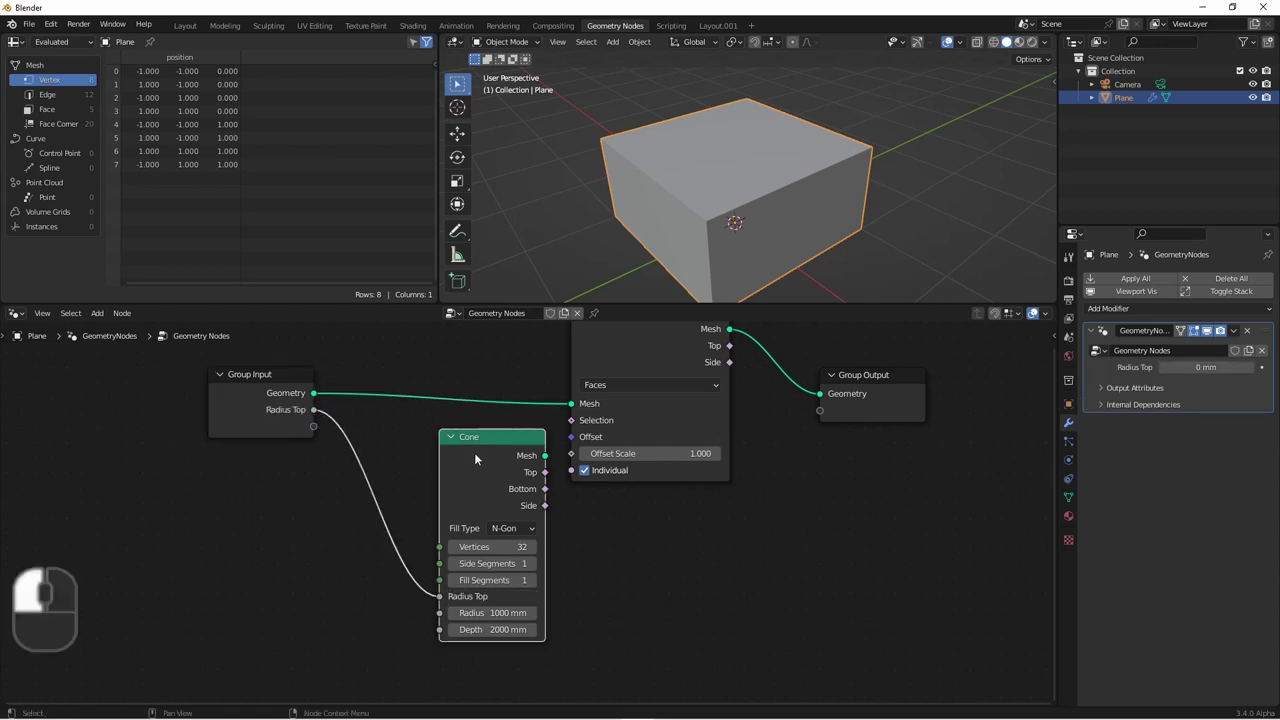
key(x)
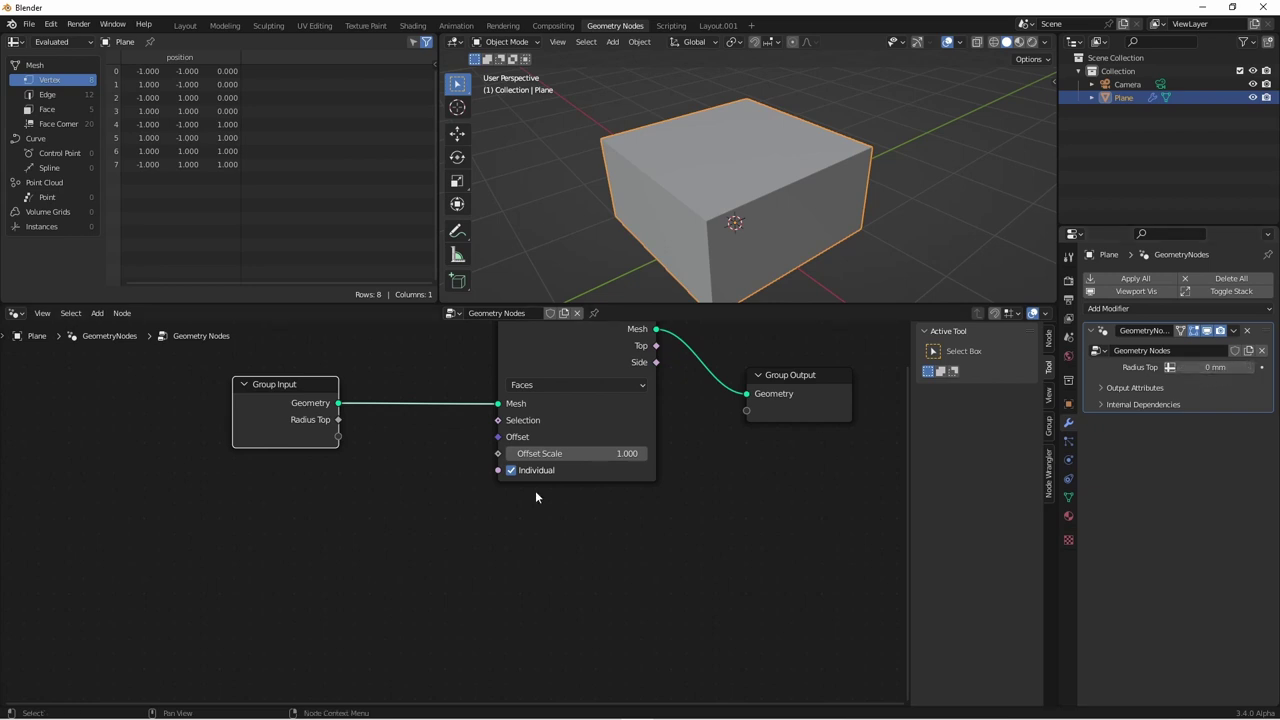
Link the Radius Top group input to Extrude Mesh's Offset Scale and set its modifier value to 1 m
drag(338, 419, 498, 453)
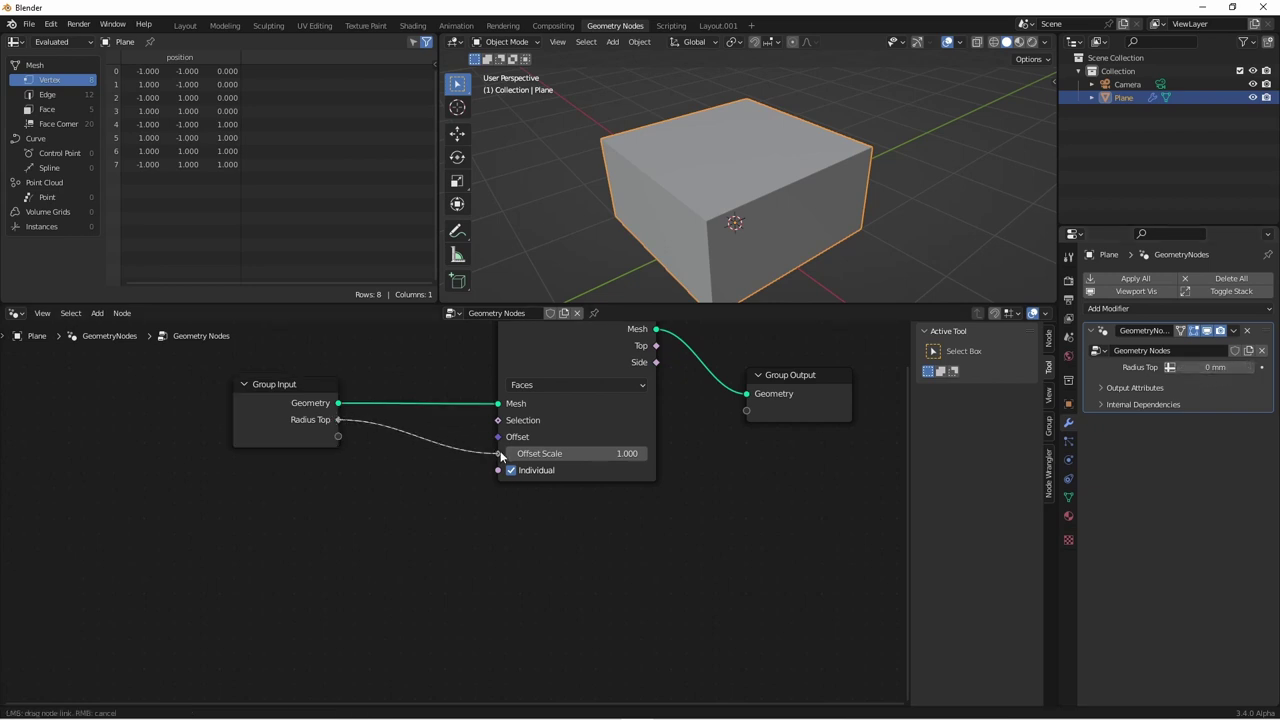
key(KP_1)
click(1196, 367)
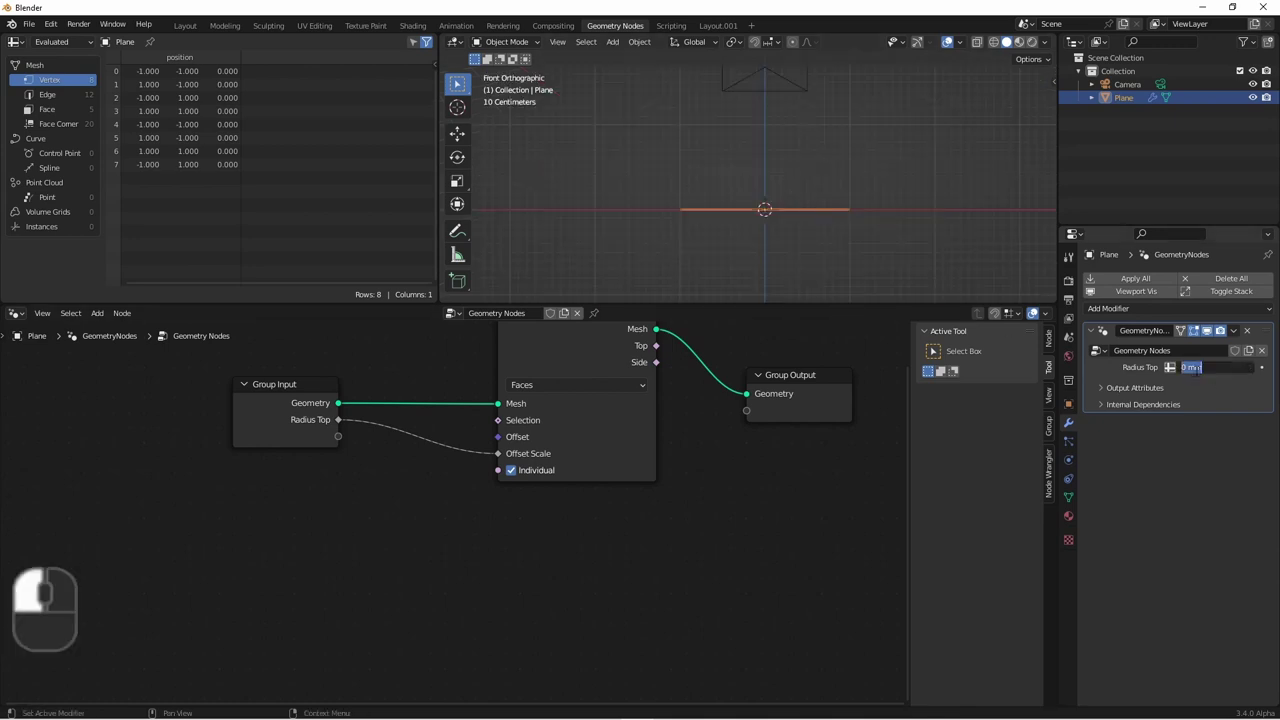
text(1m)
key(Return)
middle_drag(730, 230, 764, 268)
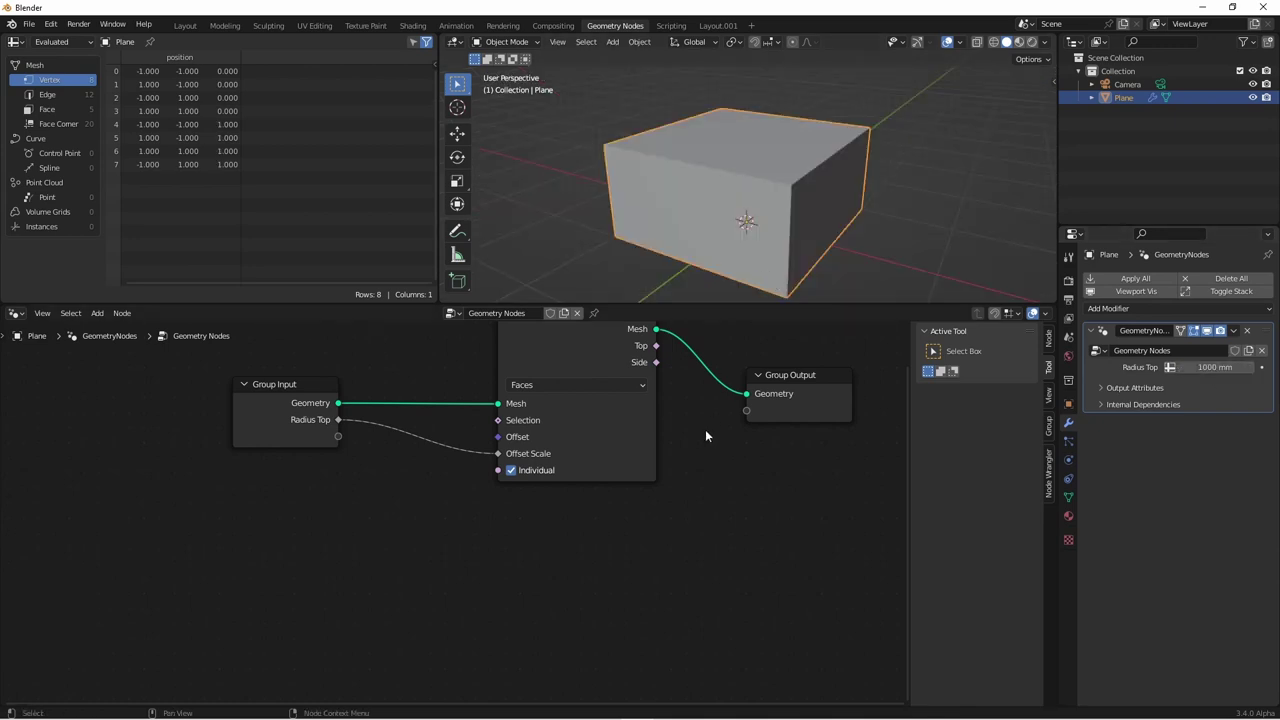
Join the original geometry with the extruded mesh through a Join Geometry node, routing the original geometry's link above the Extrude Mesh node
shift+middle_drag(705, 436, 658, 492)
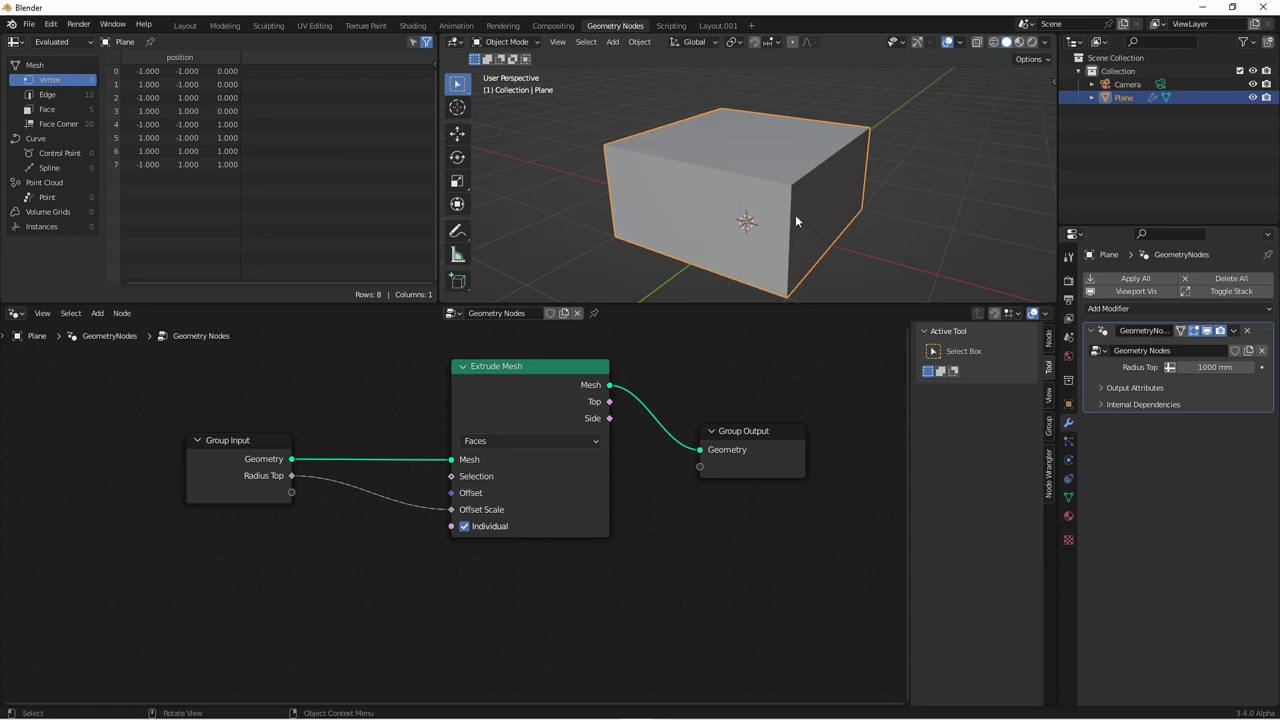
middle_drag(790, 256, 750, 174)
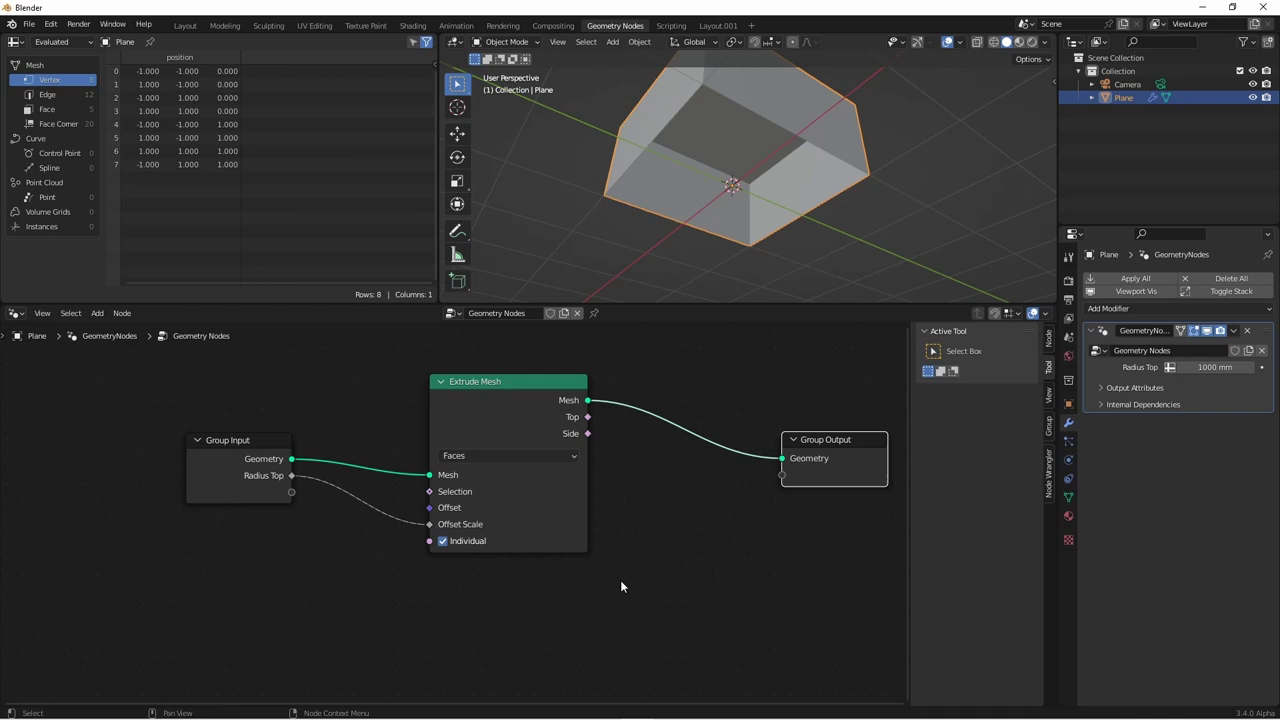
key(shift+a)
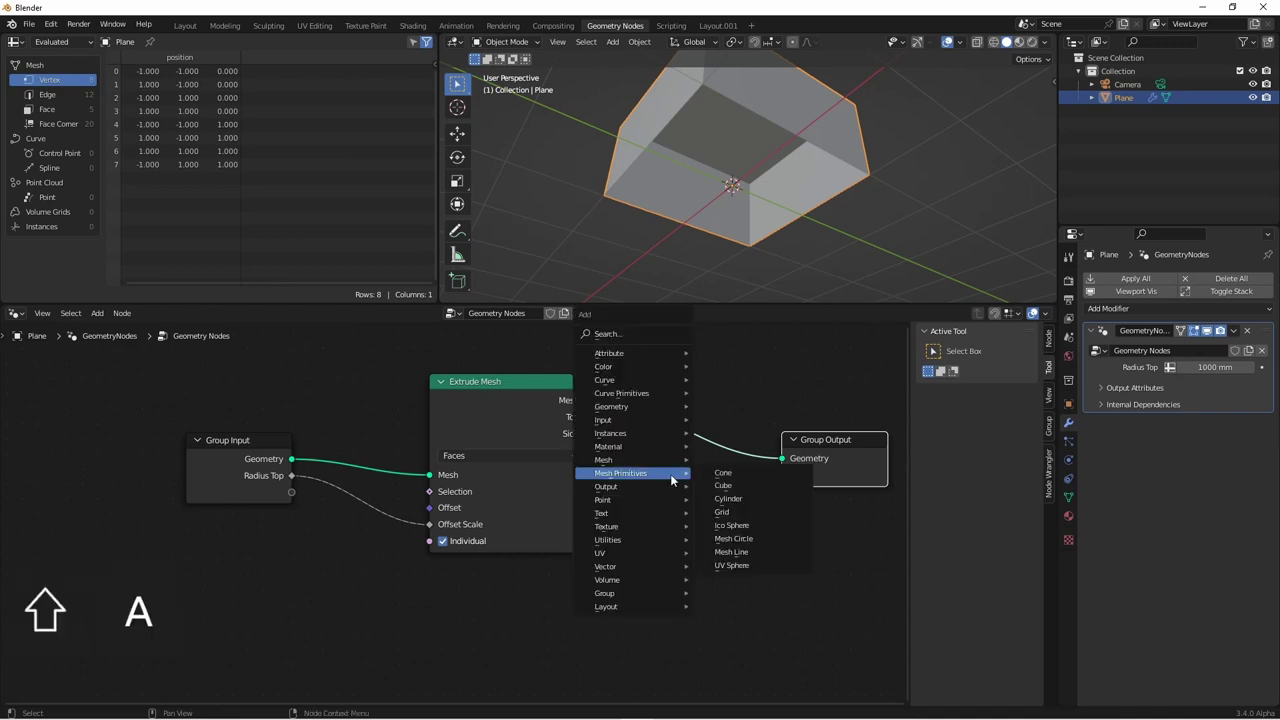
mouse_move(652, 406)
click(734, 490)
click(713, 429)
drag(293, 459, 713, 472)
key(g)
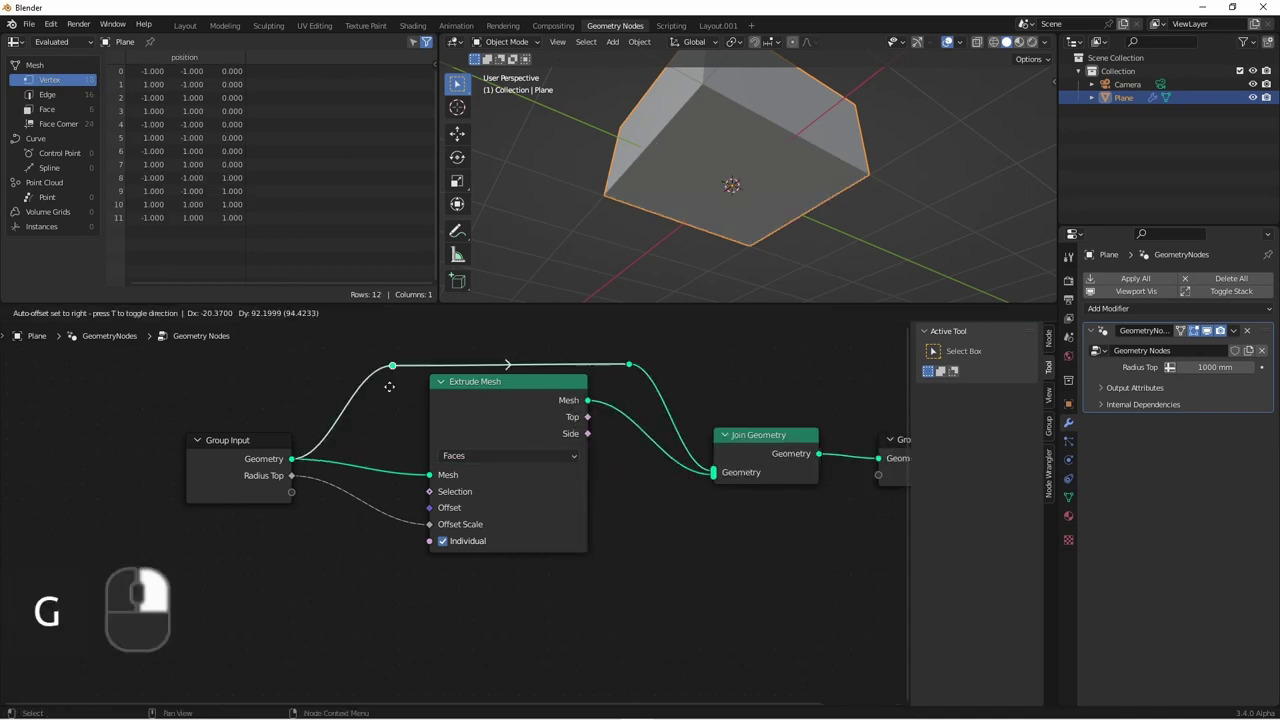
click(396, 368)
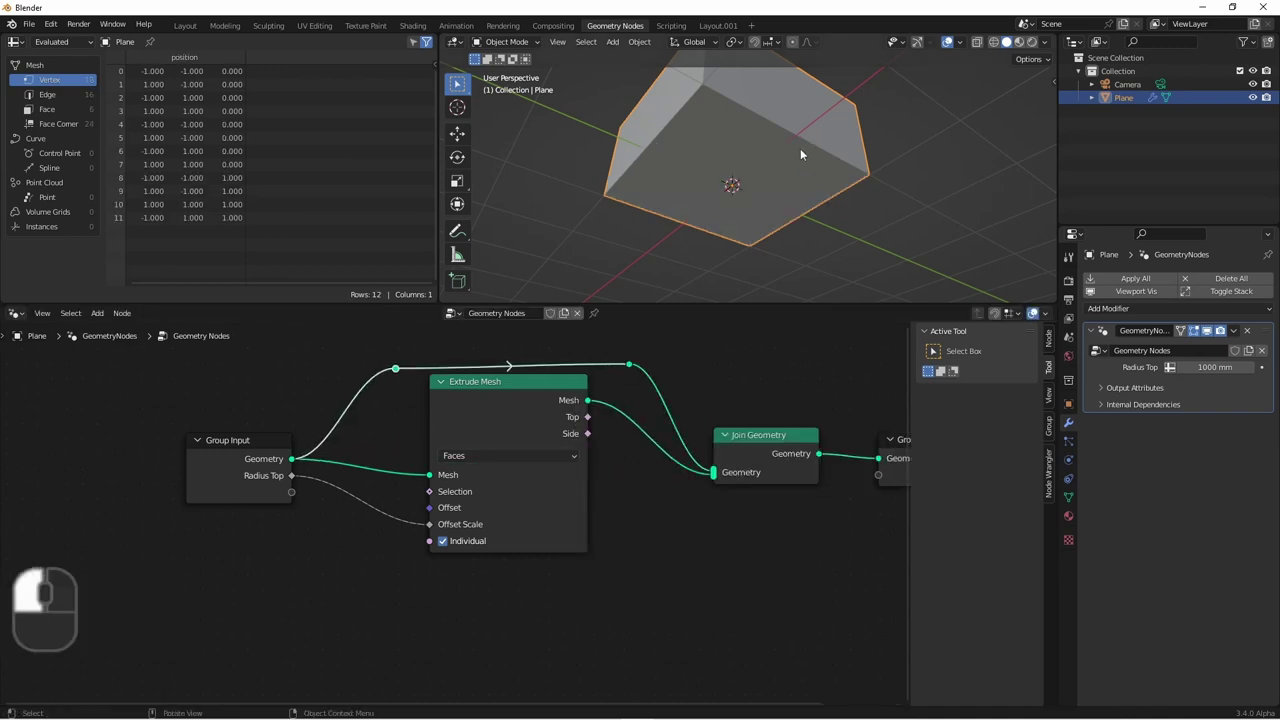
Turn on the Face Orientation overlay in the 3D viewport and inspect the box's underside
middle_drag(786, 140, 762, 168)
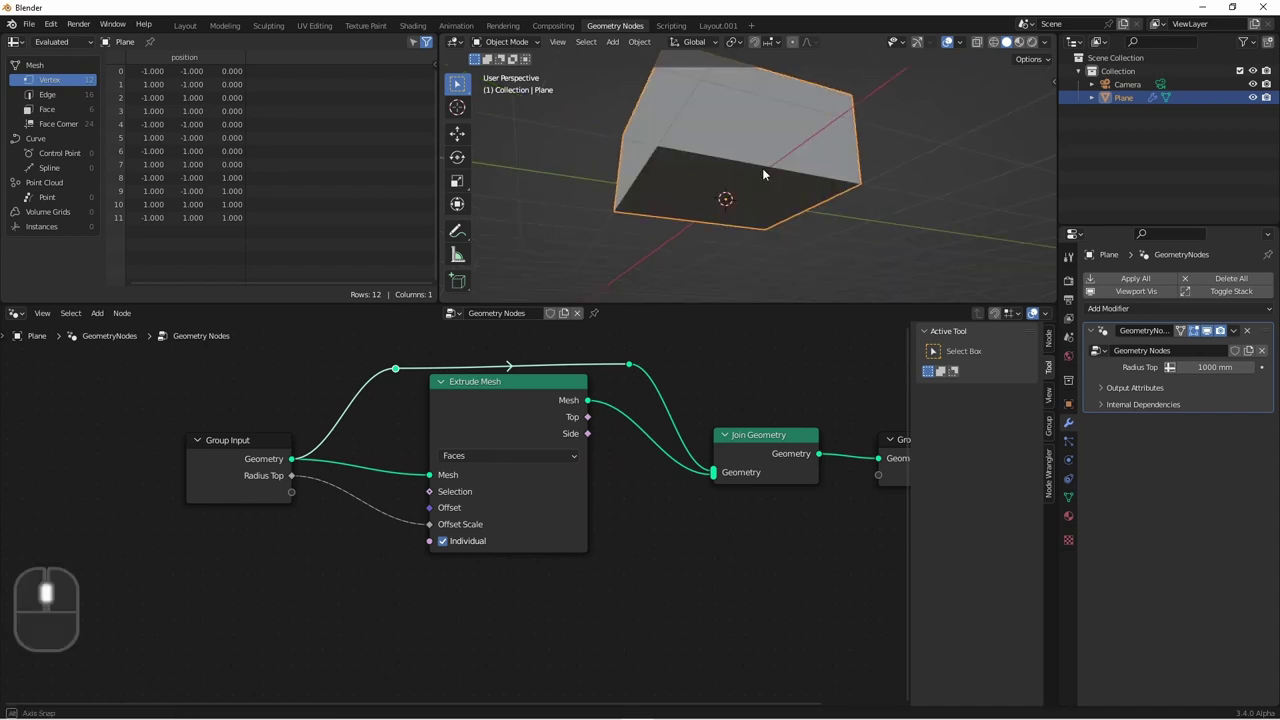
click(959, 42)
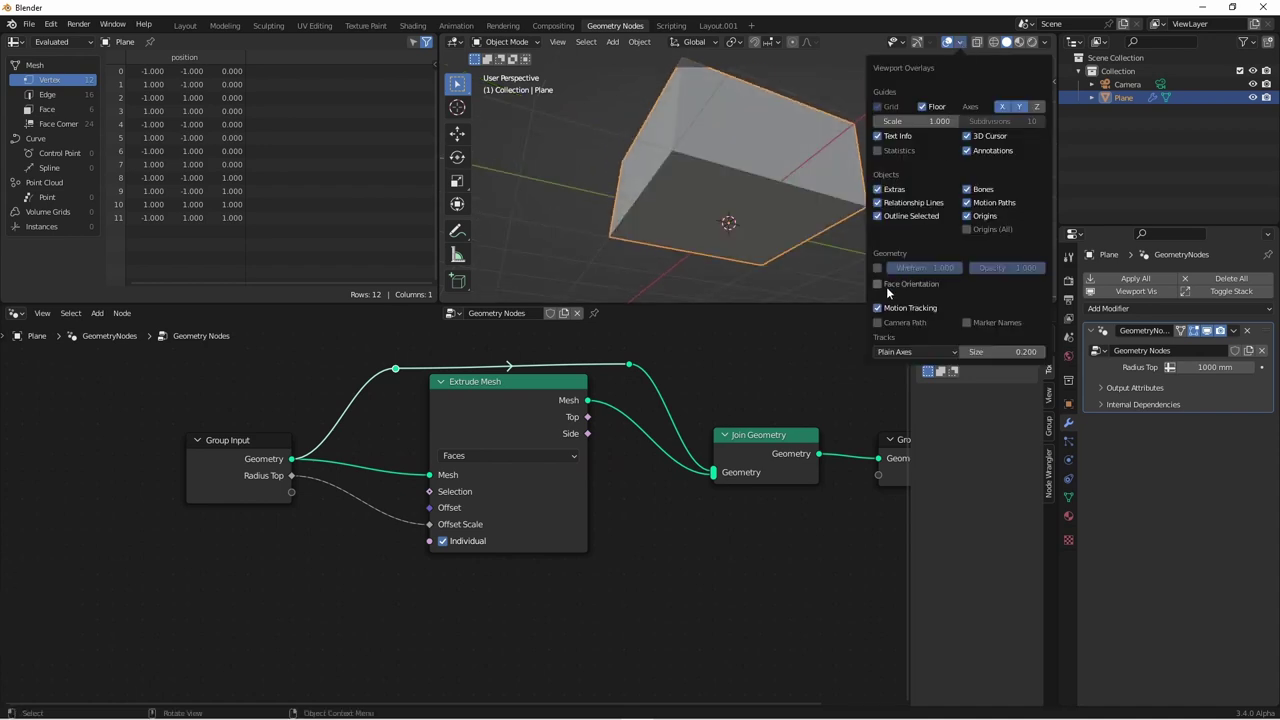
click(886, 286)
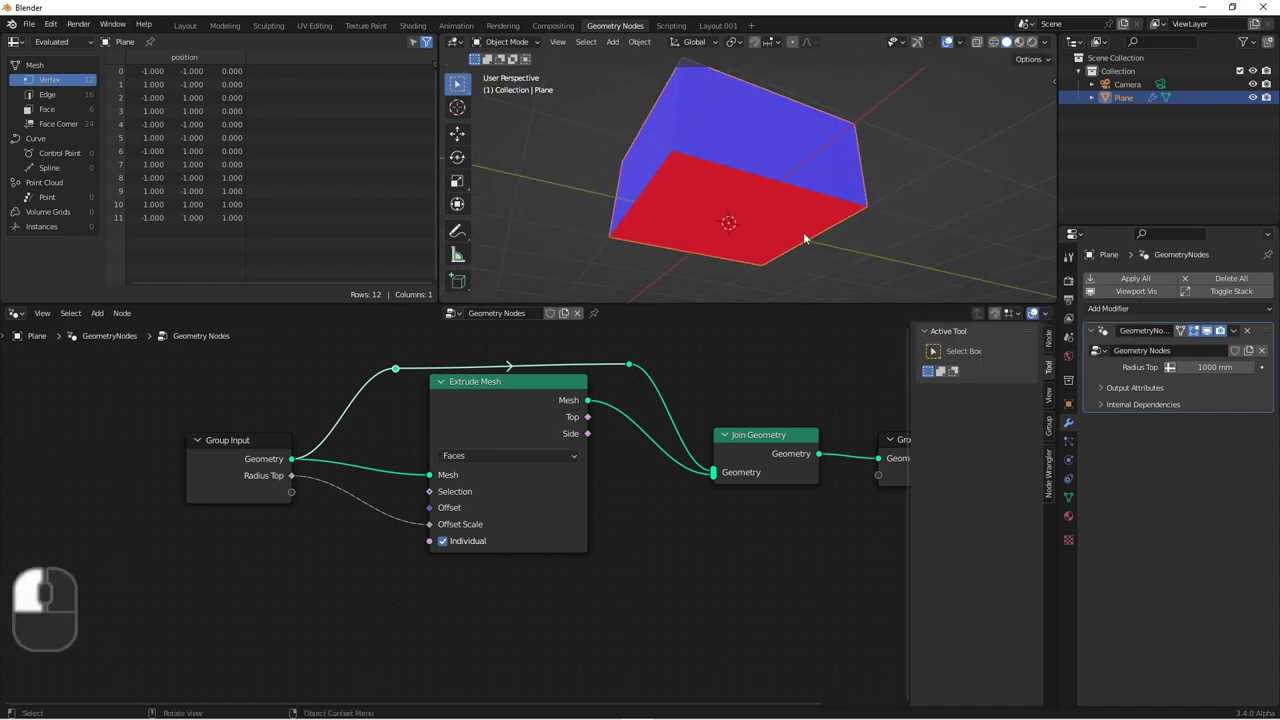
mouse_move(677, 176)
middle_down()
mouse_move(660, 188)
mouse_move(672, 169)
middle_up()
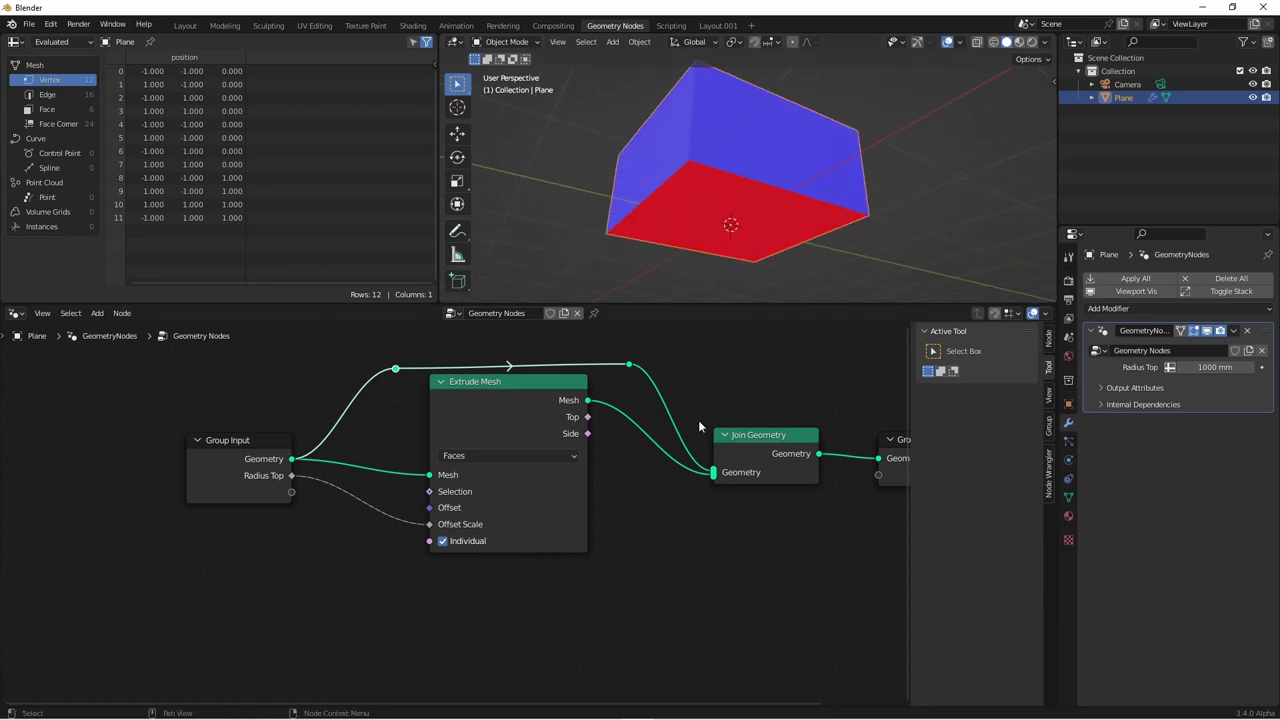
Insert a Flip Faces node into the original geometry's link to Join Geometry, making room by moving the Group Input and Extrude Mesh nodes
drag(592, 555, 142, 375)
drag(316, 401, 308, 407)
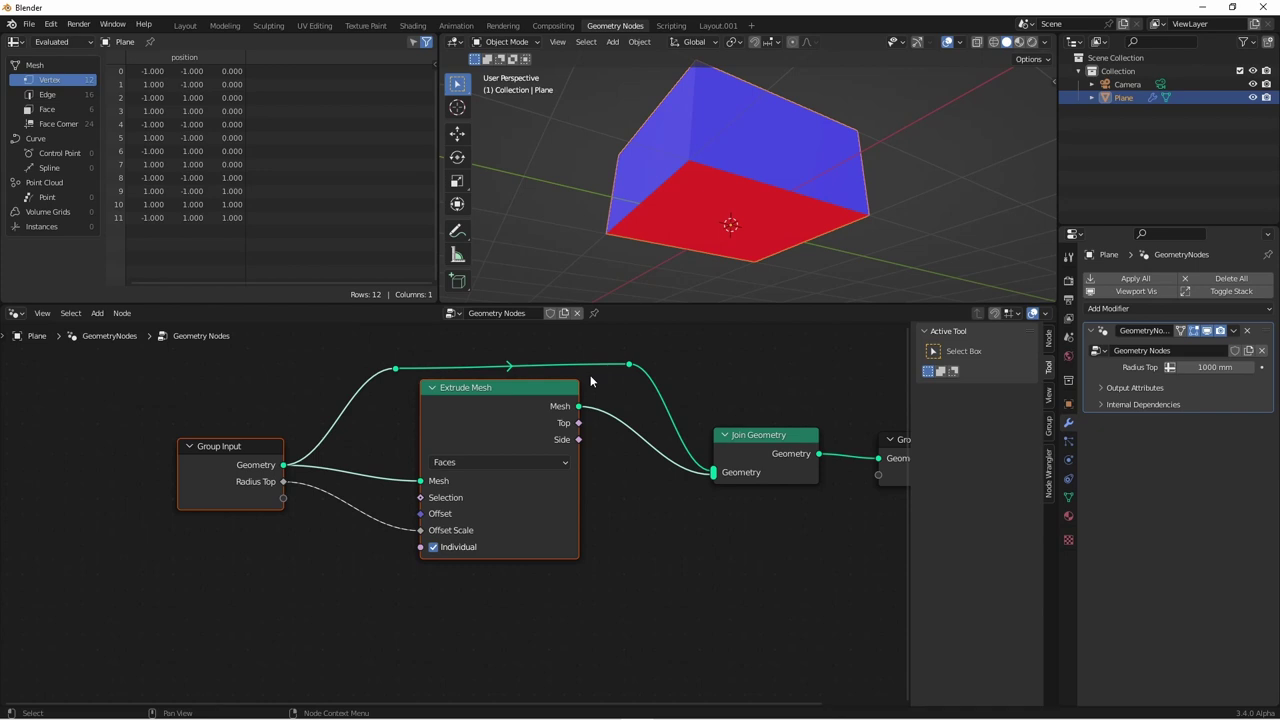
key(shift+a)
mouse_move(583, 432)
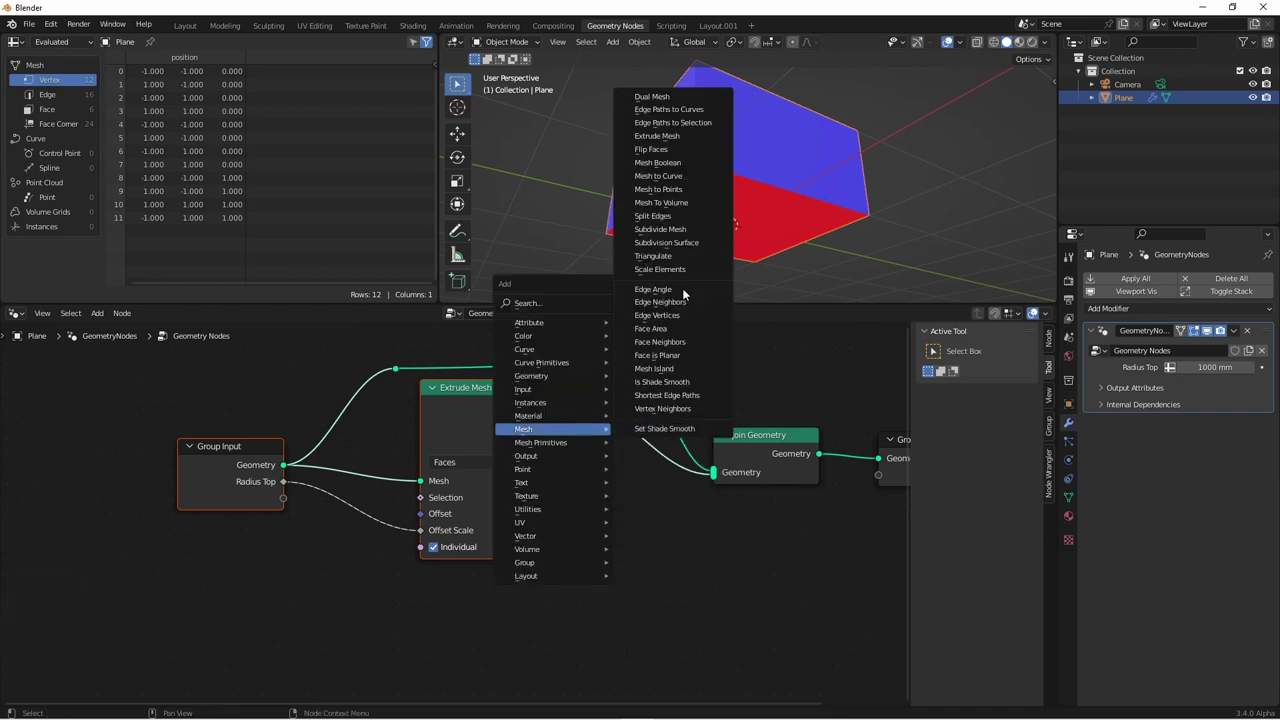
click(651, 149)
click(484, 352)
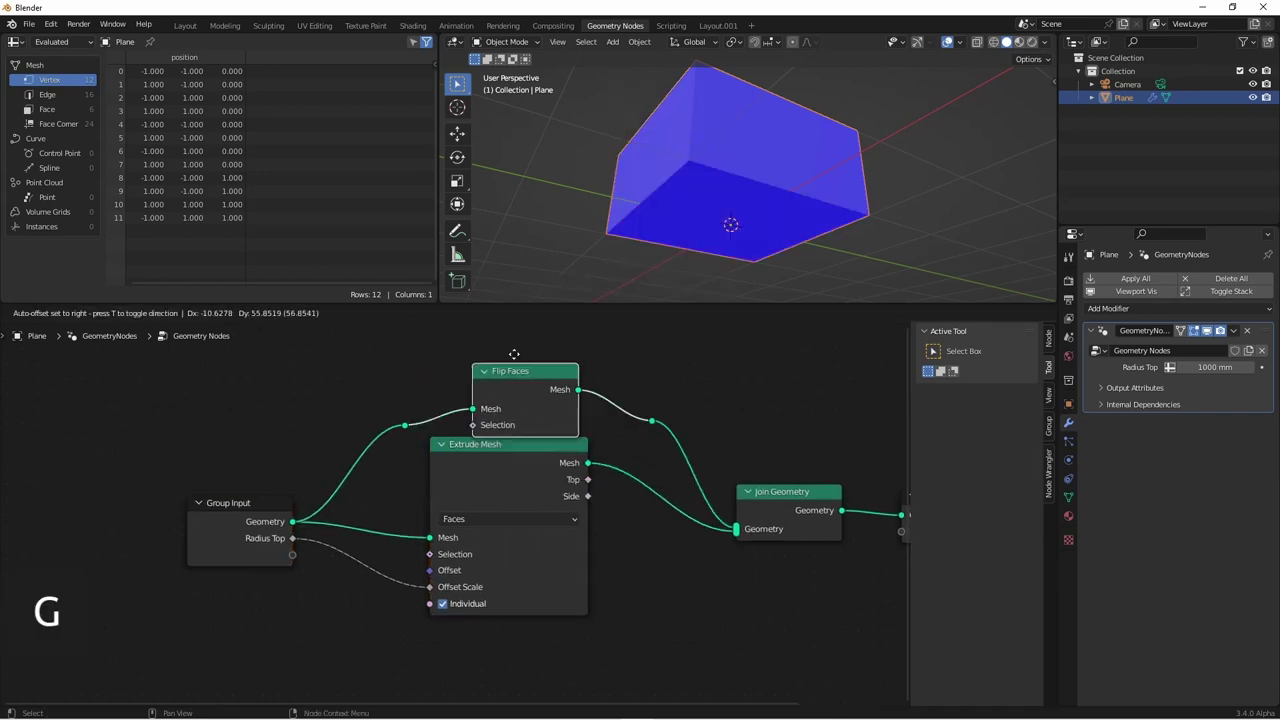
key(Home)
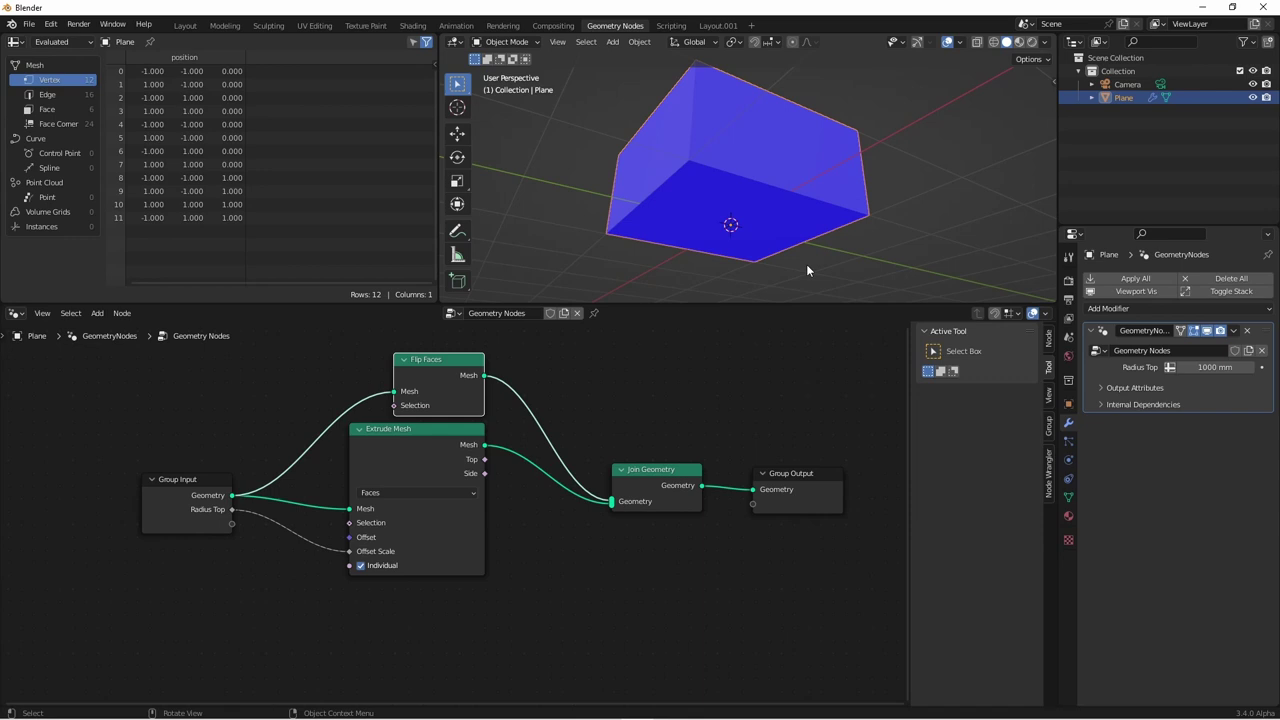
Insert a Merge by Distance node between Join Geometry and Group Output
click(762, 474)
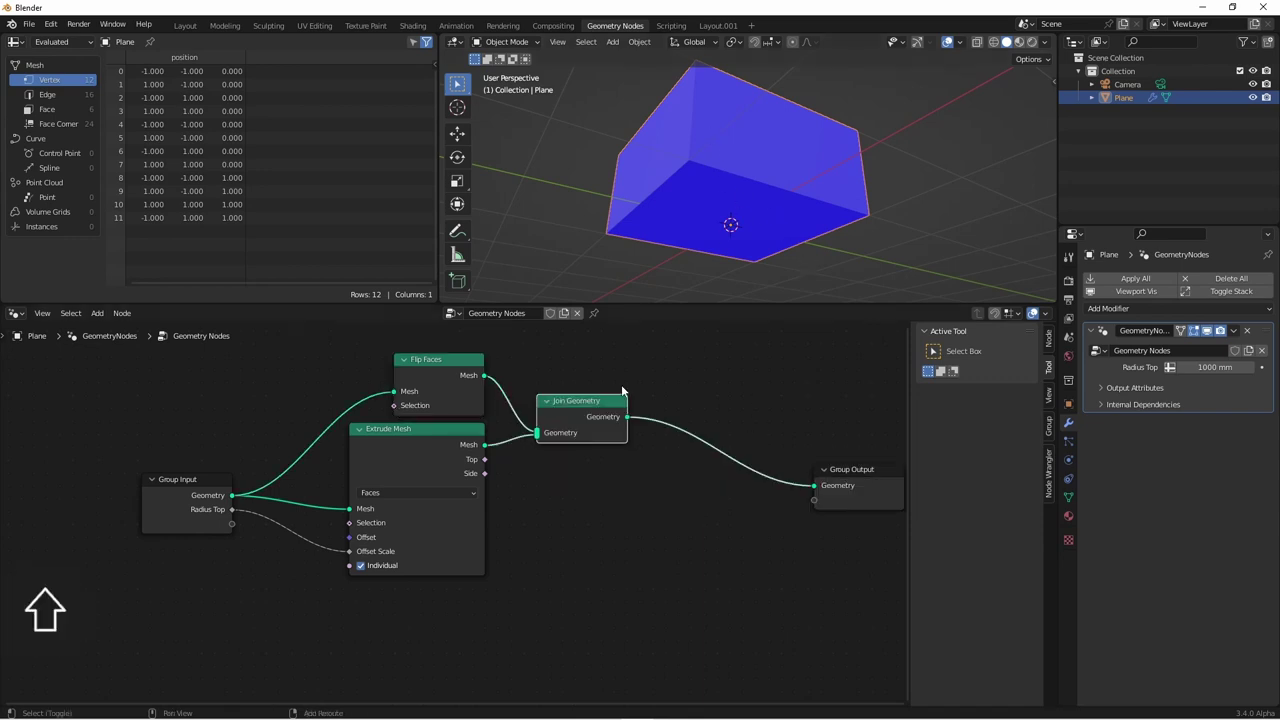
key(shift+a)
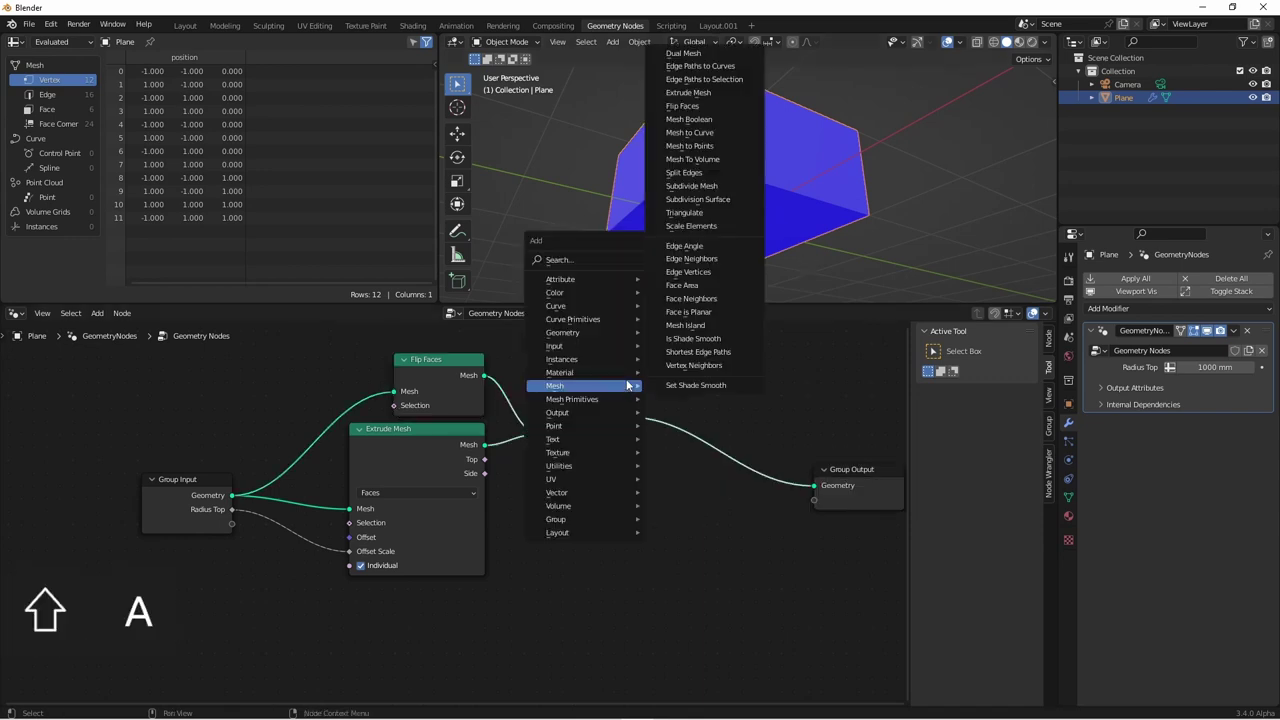
mouse_move(585, 333)
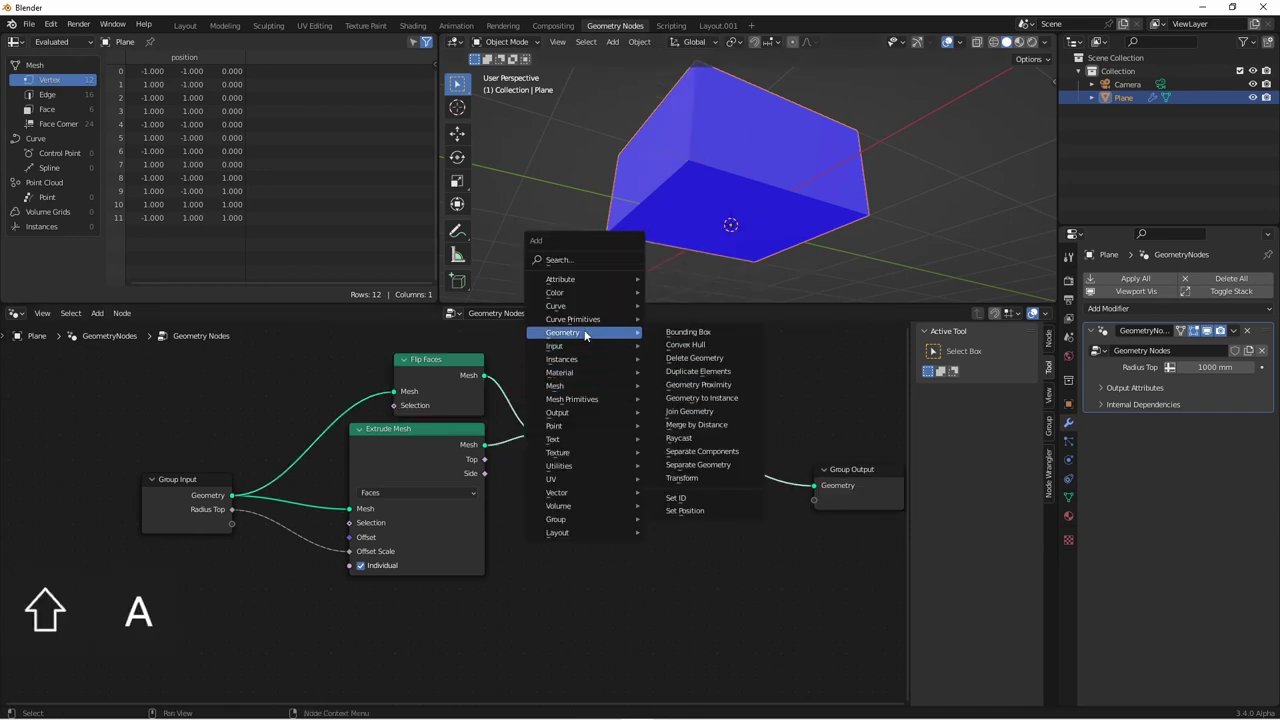
click(731, 424)
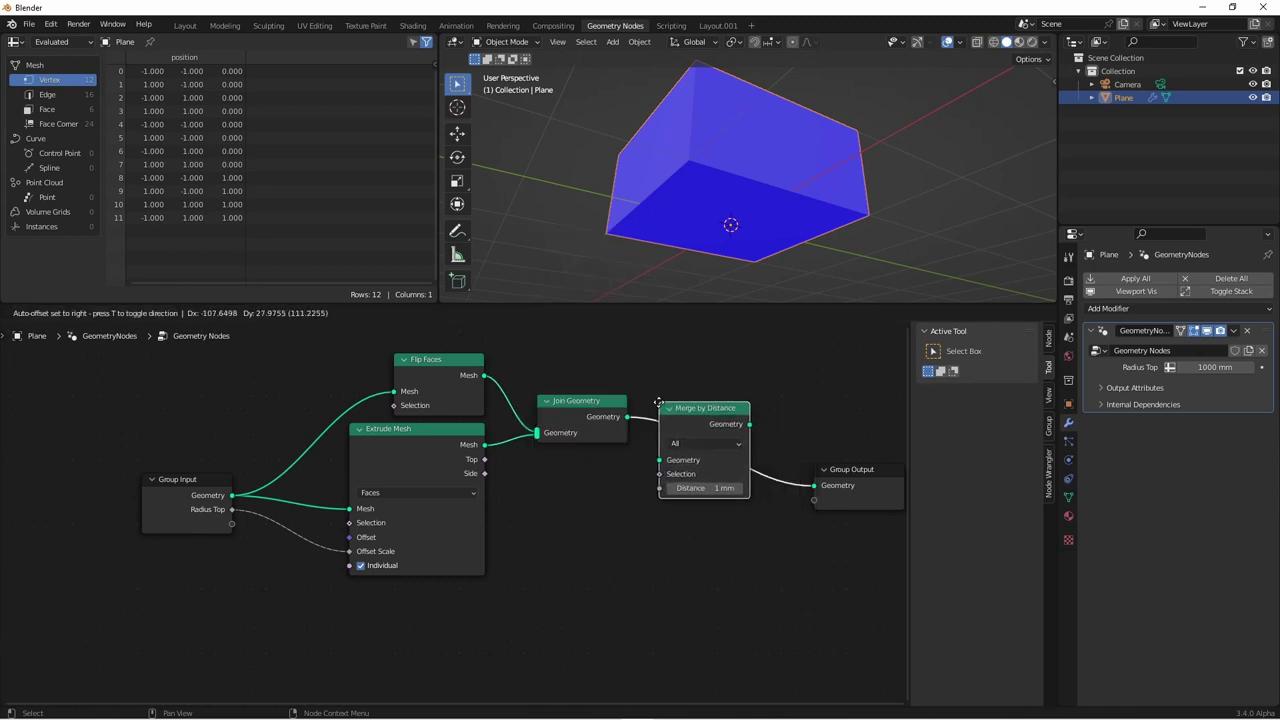
click(674, 398)
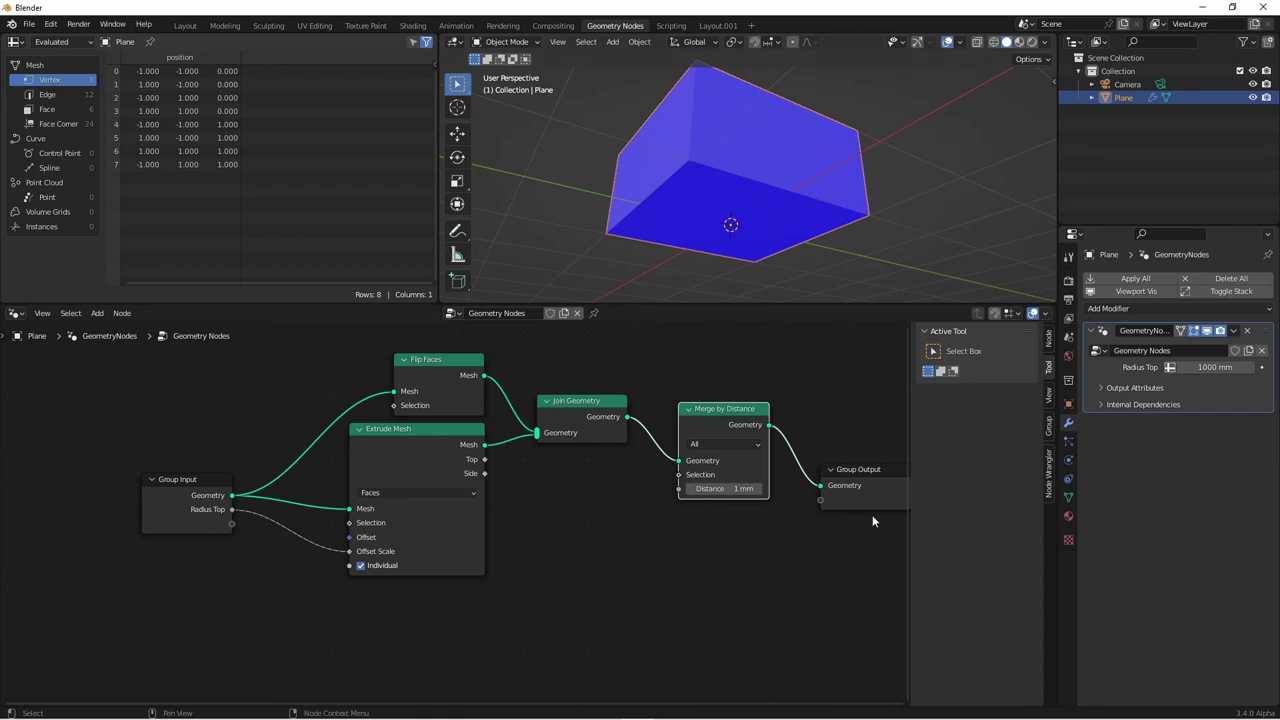
Add a loop cut across the middle of the plane in Edit Mode and raise the new edge about 0.46 m
key(Tab)
middle_drag(745, 185, 760, 167)
key(ctrl+r)
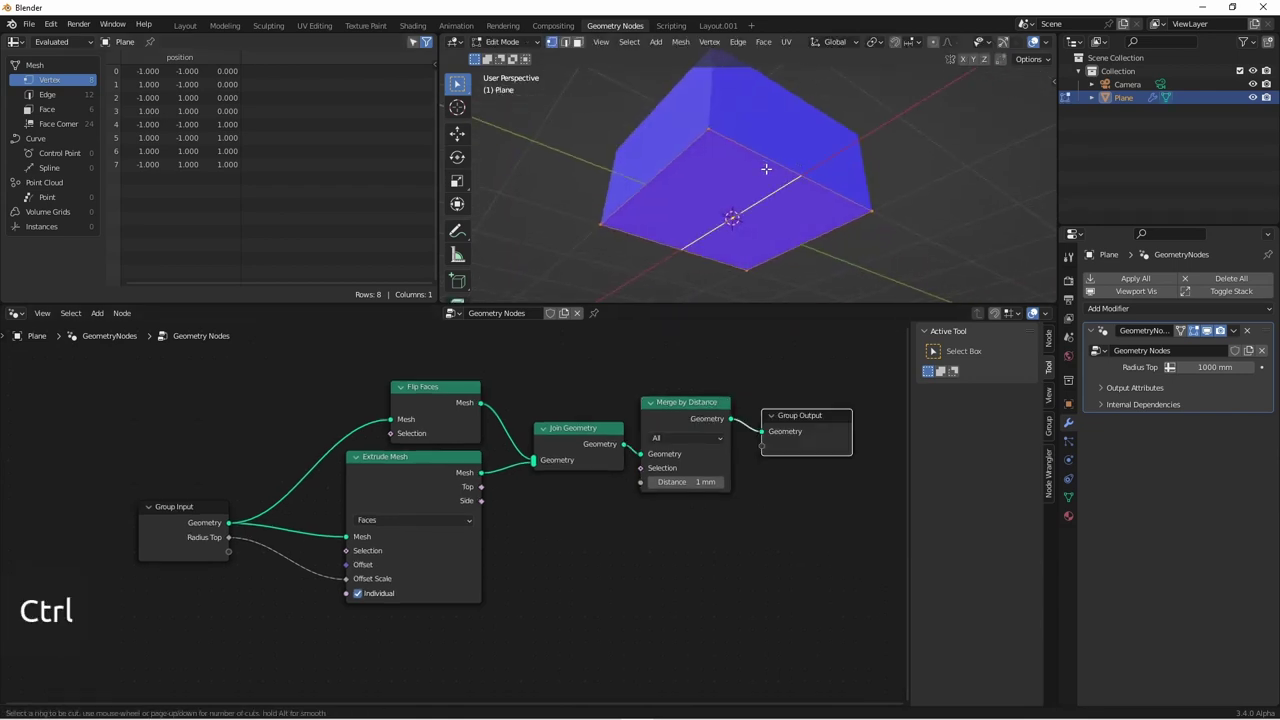
click(762, 169)
key(grave)
key(g)
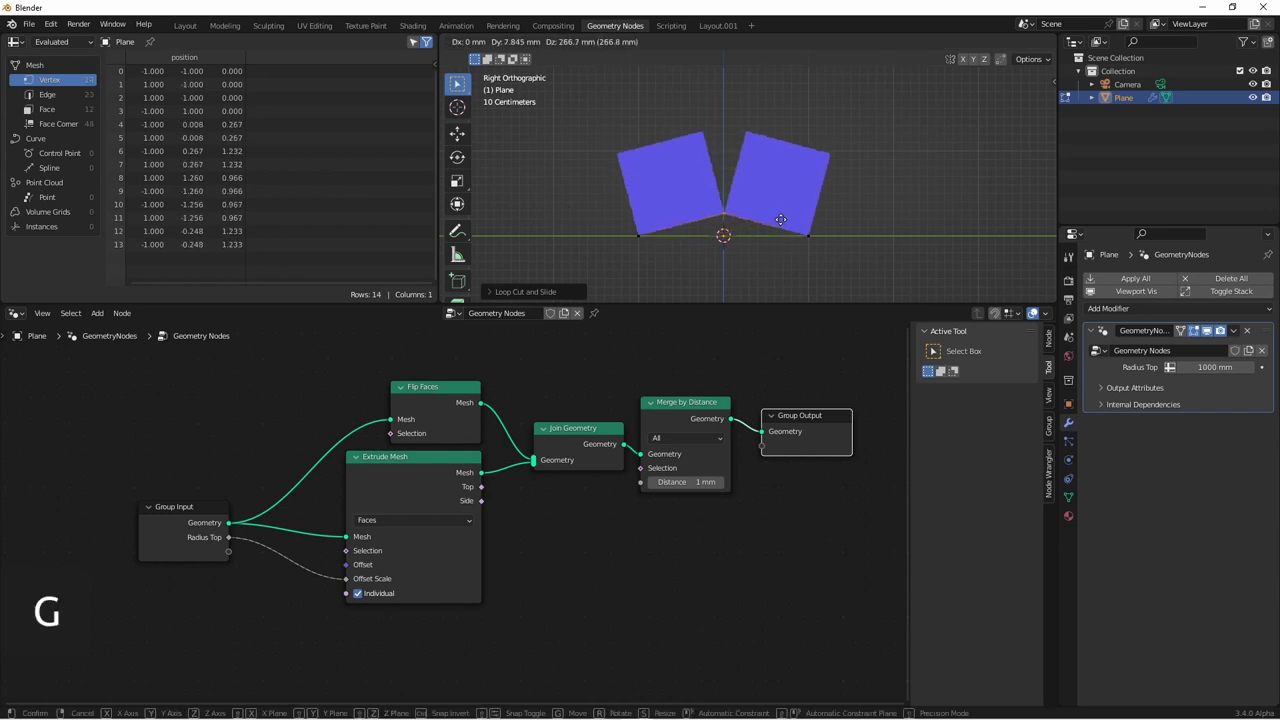
click(774, 206)
middle_drag(774, 206, 794, 152)
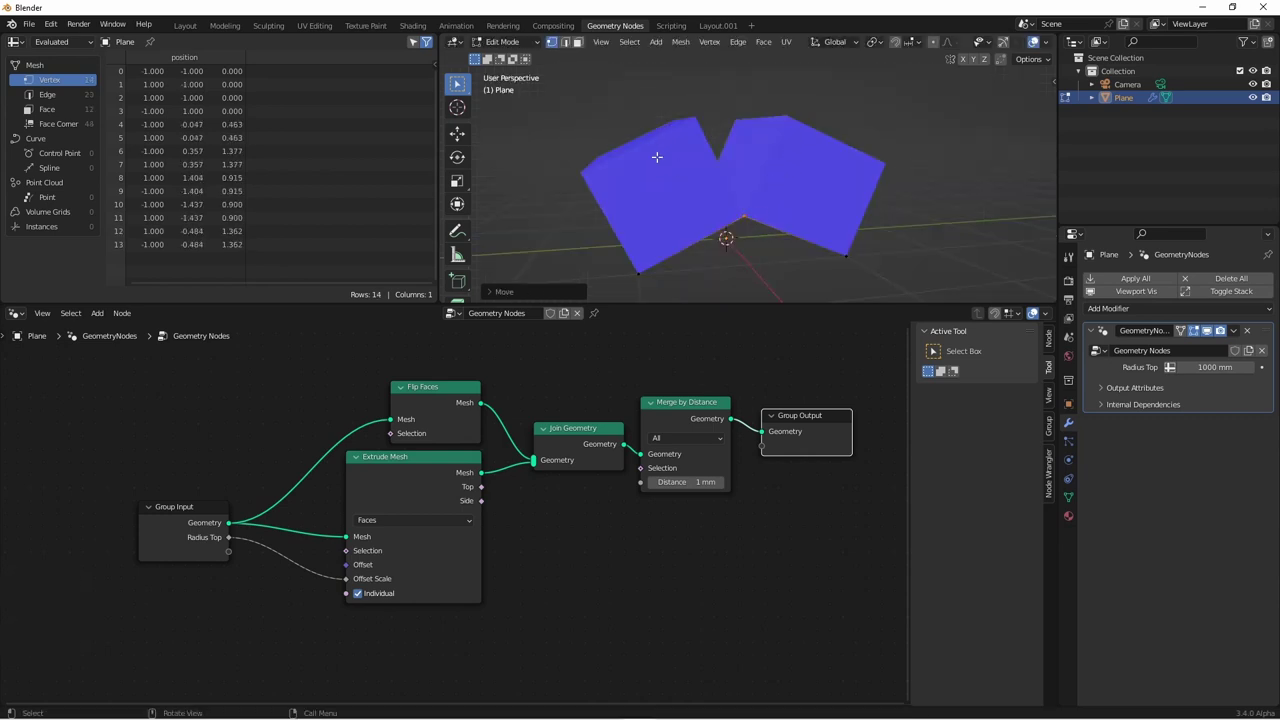
Turn off Individual on the Extrude Mesh node and expose its Individual and Selection sockets as group inputs
click(357, 593)
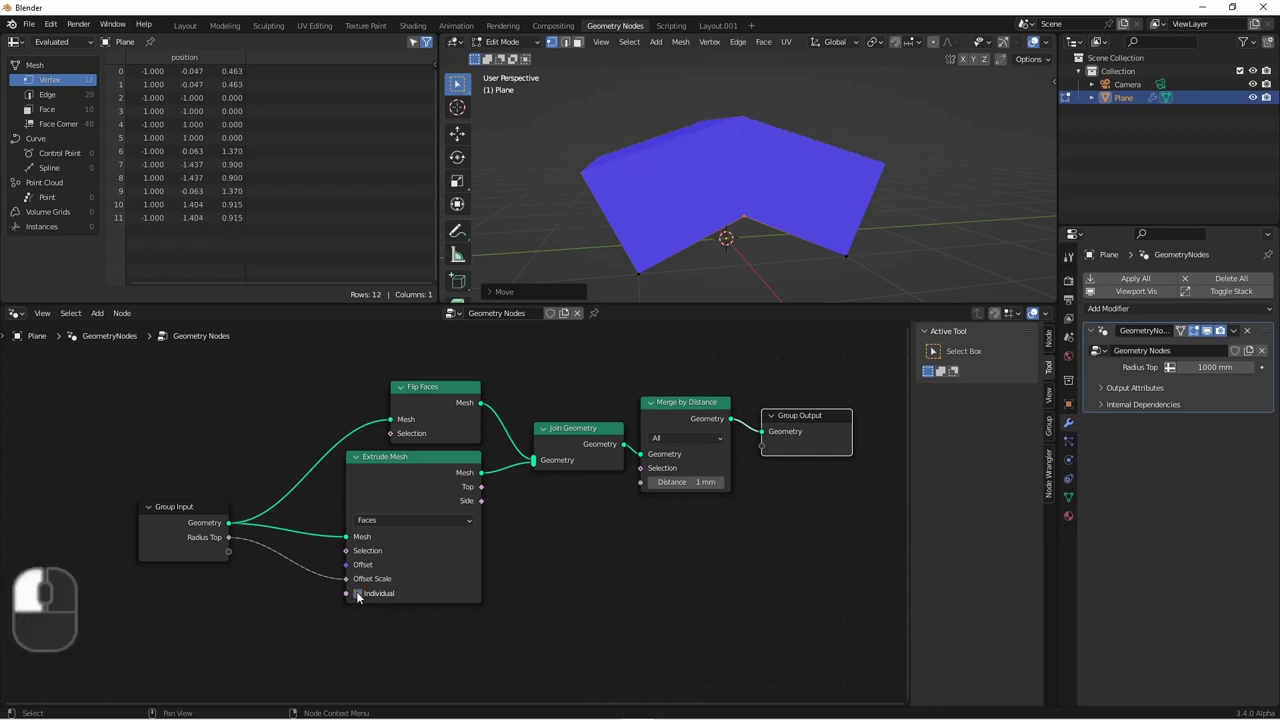
middle_drag(780, 200, 773, 237)
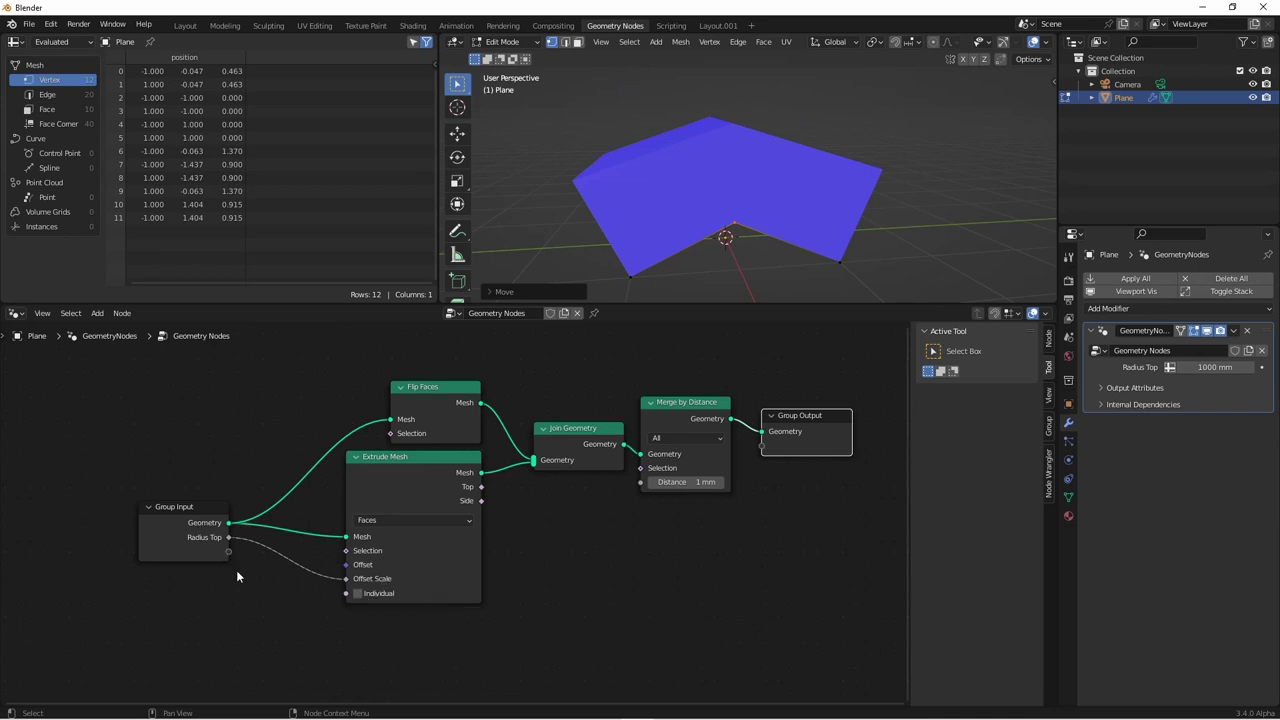
drag(228, 551, 346, 593)
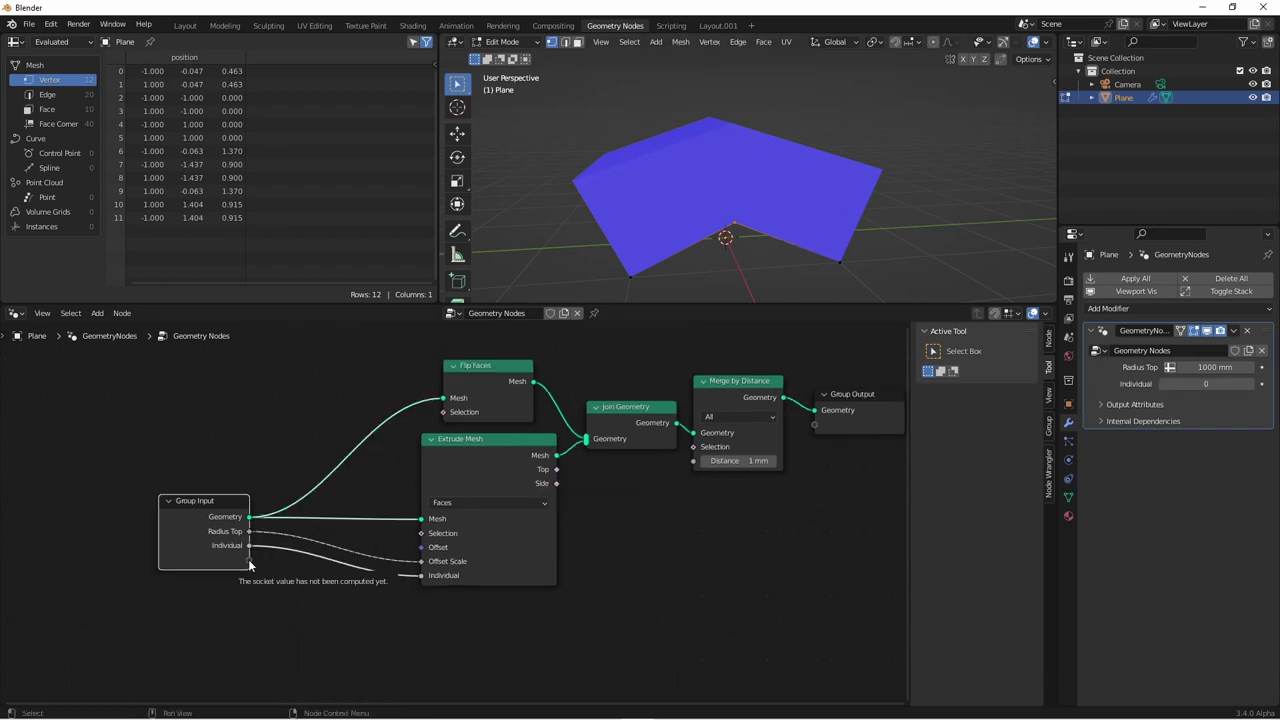
drag(249, 558, 430, 535)
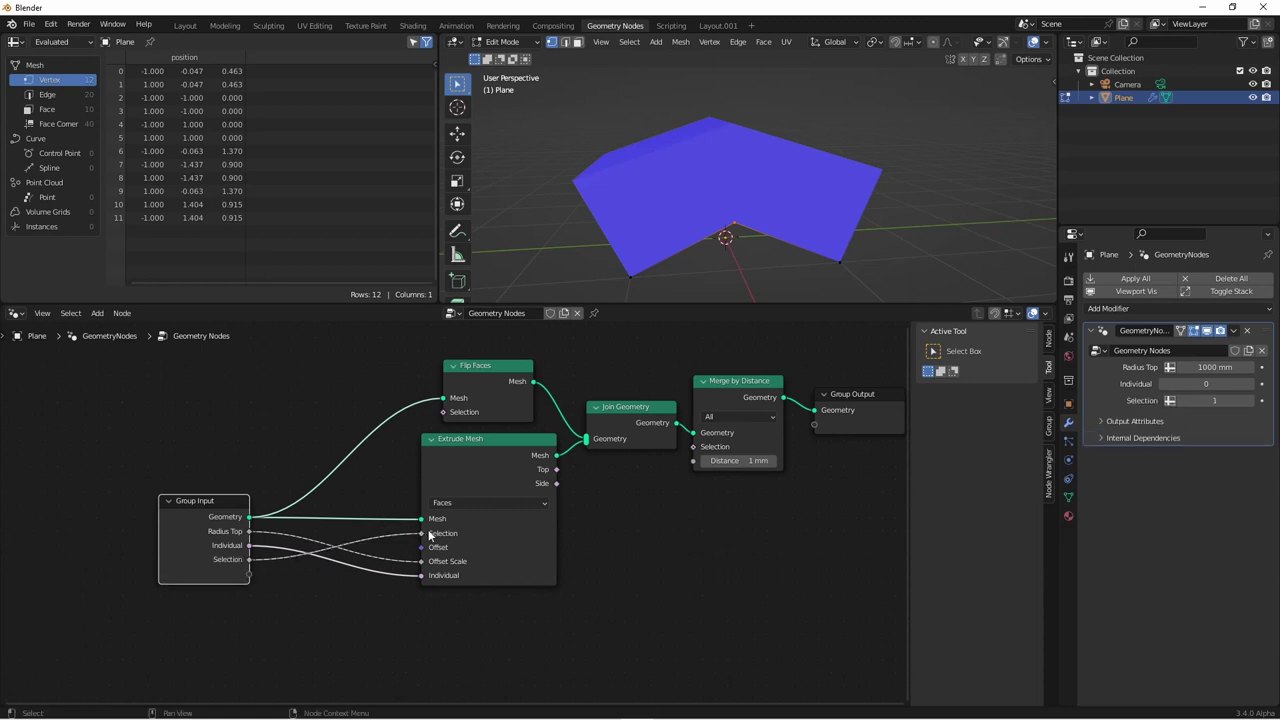
Rename the Radius Top group input to Thickness and the Individual input to Individual Faces
click(1048, 426)
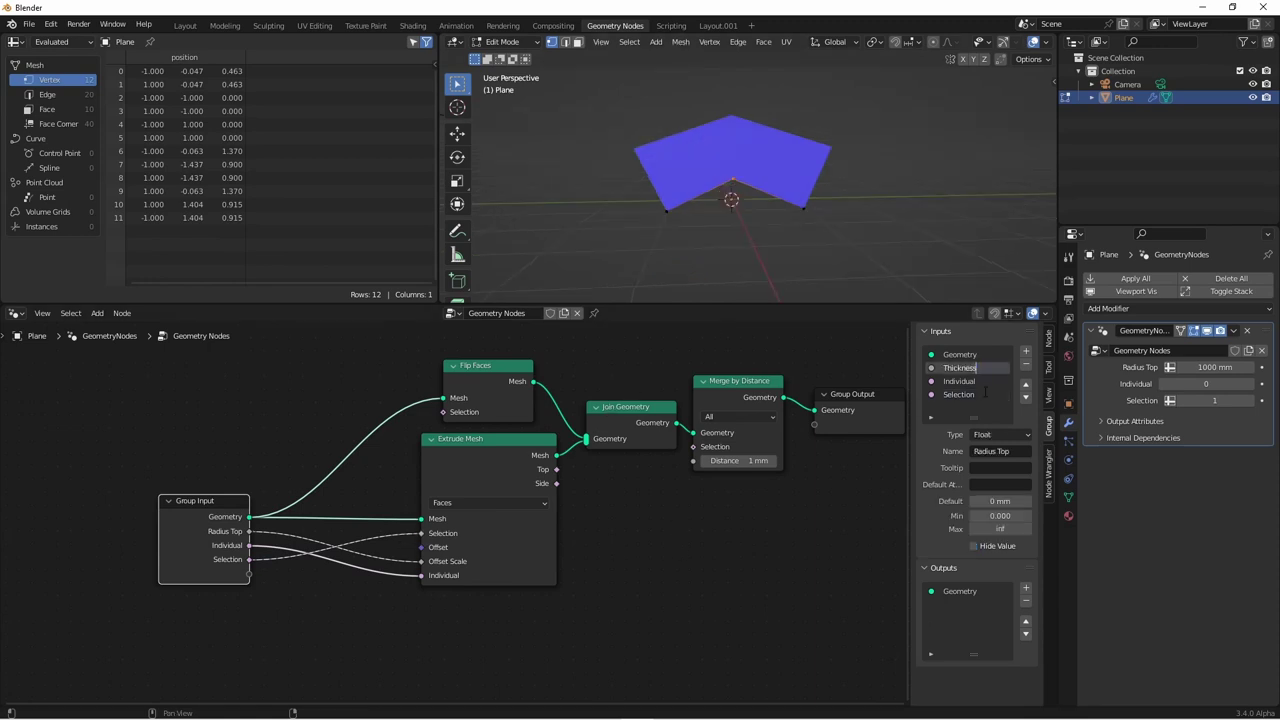
key(Return)
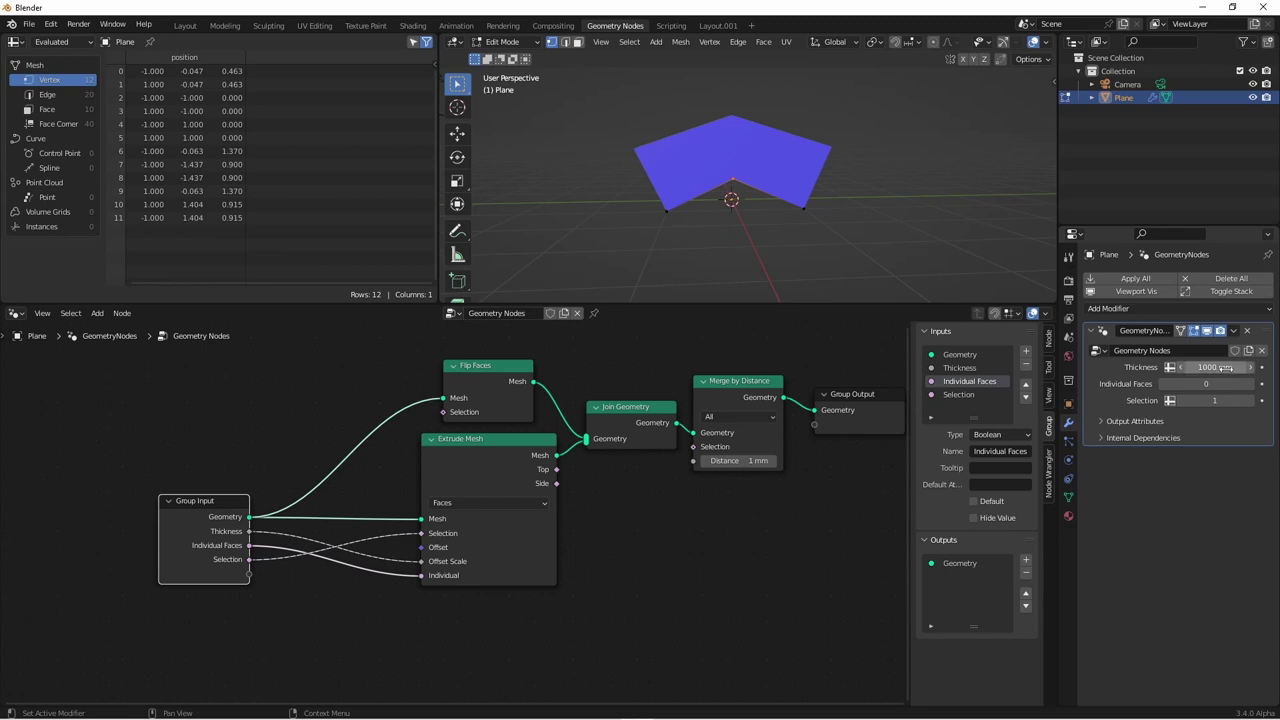
Lower the Thickness input's minimum to -100000000, return to Object Mode and set the modifier's Thickness to -680 mm
drag(1225, 367, 1187, 367)
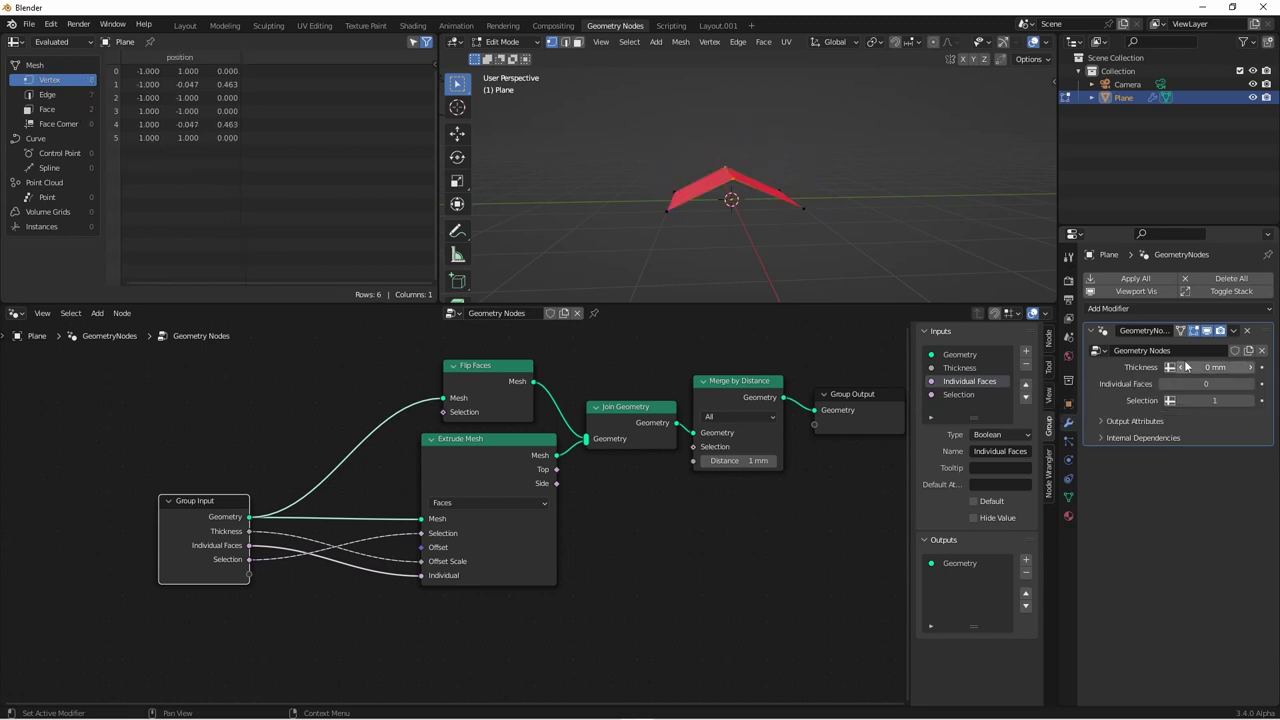
click(962, 369)
click(1000, 515)
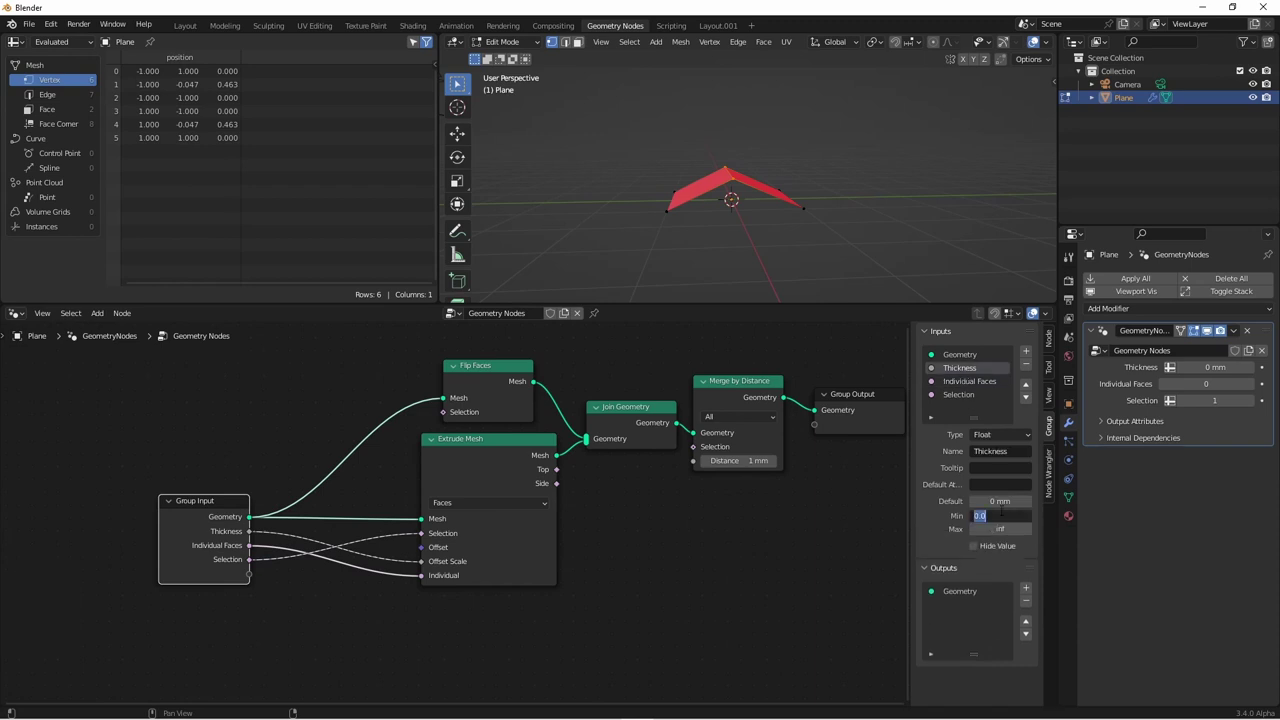
text(-)
key(Tab)
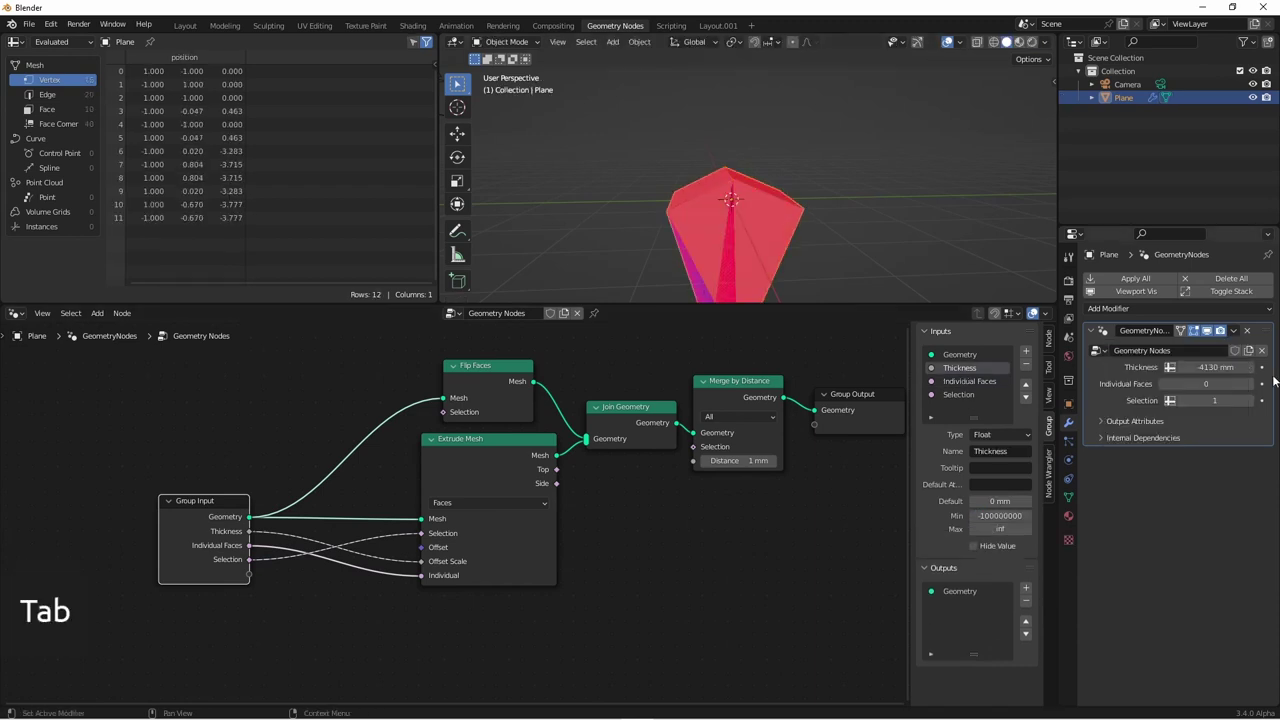
drag(1195, 367, 1225, 367)
middle_drag(870, 165, 724, 275)
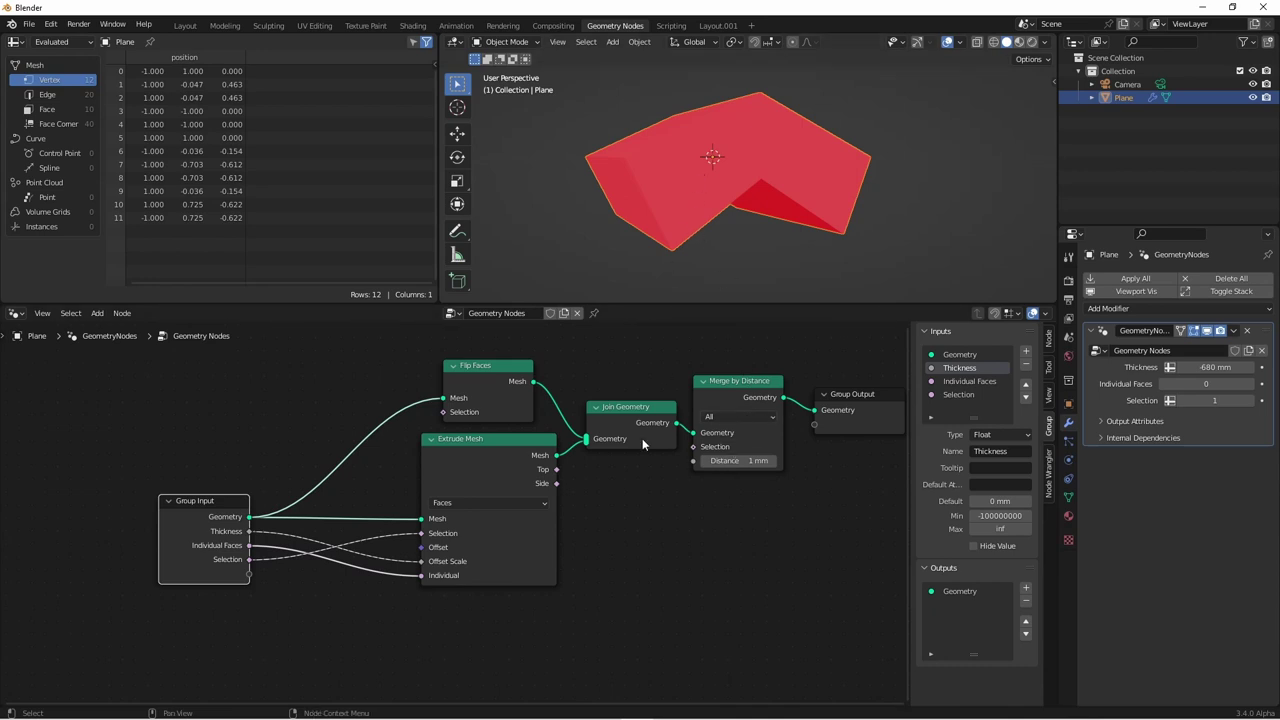
Space the nodes away from Group Input and add a Switch node below Extrude Mesh
drag(499, 452, 478, 450)
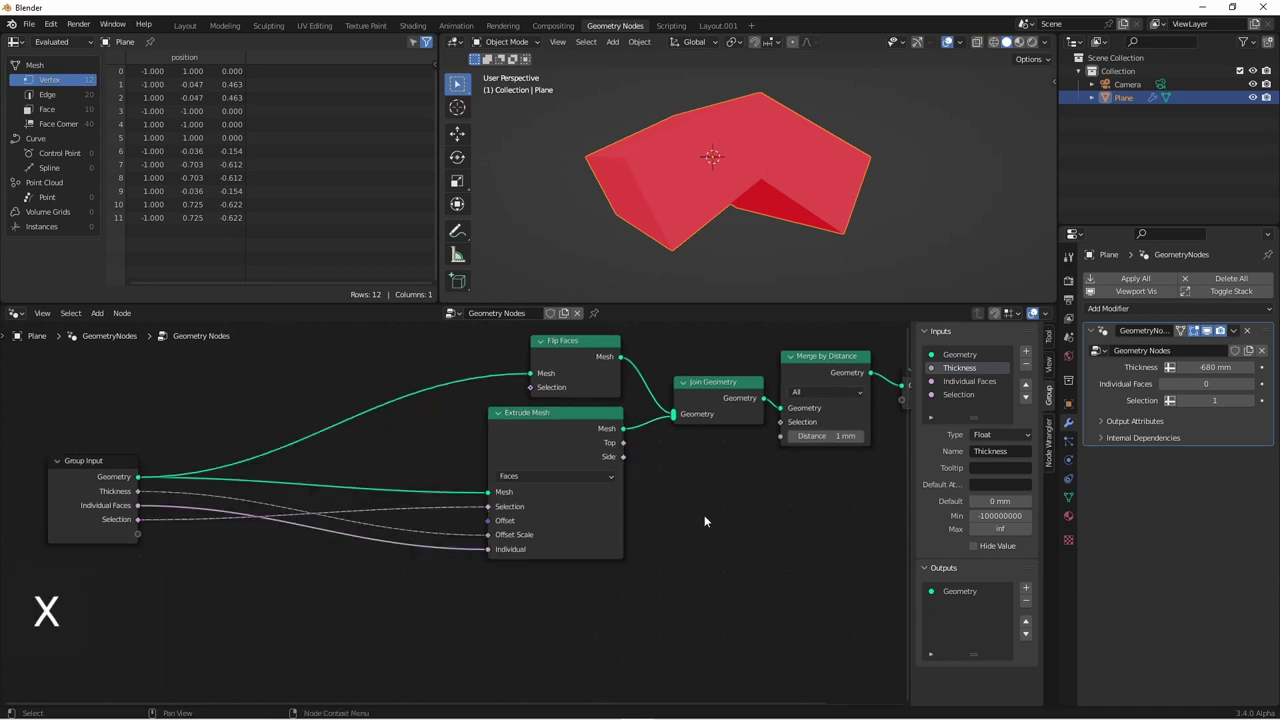
key(shift+a)
mouse_move(704, 517)
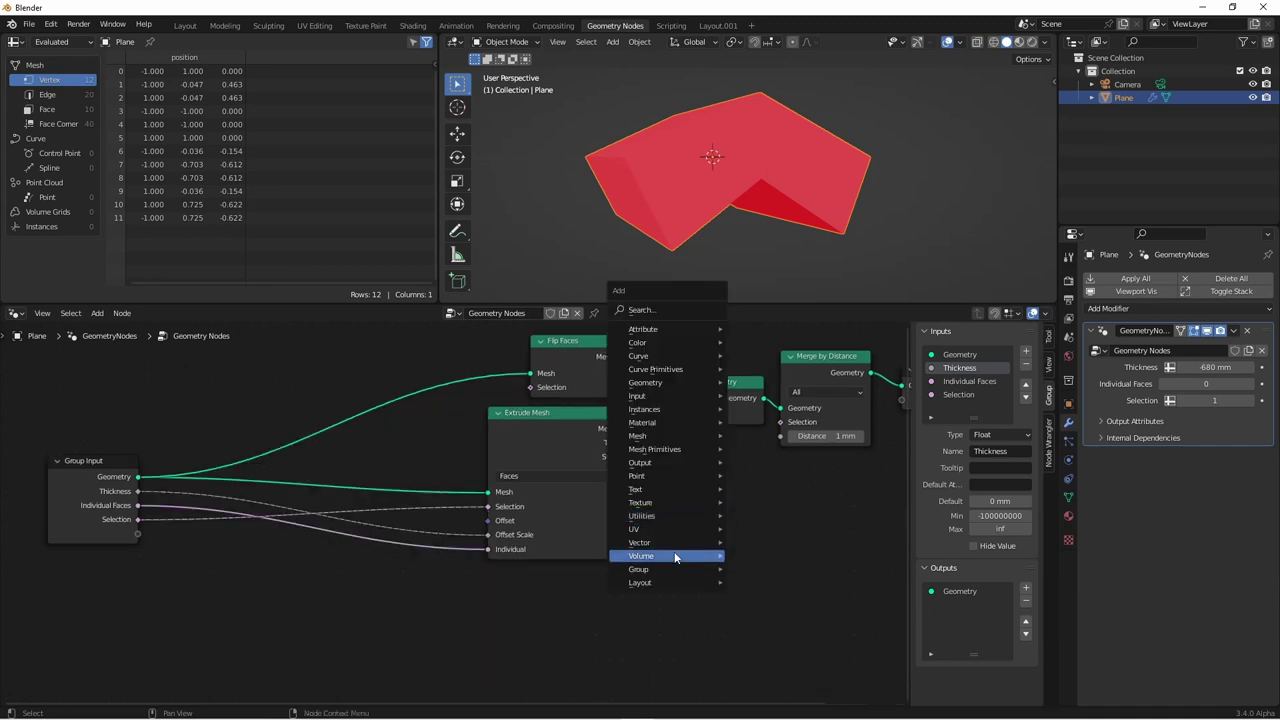
click(766, 660)
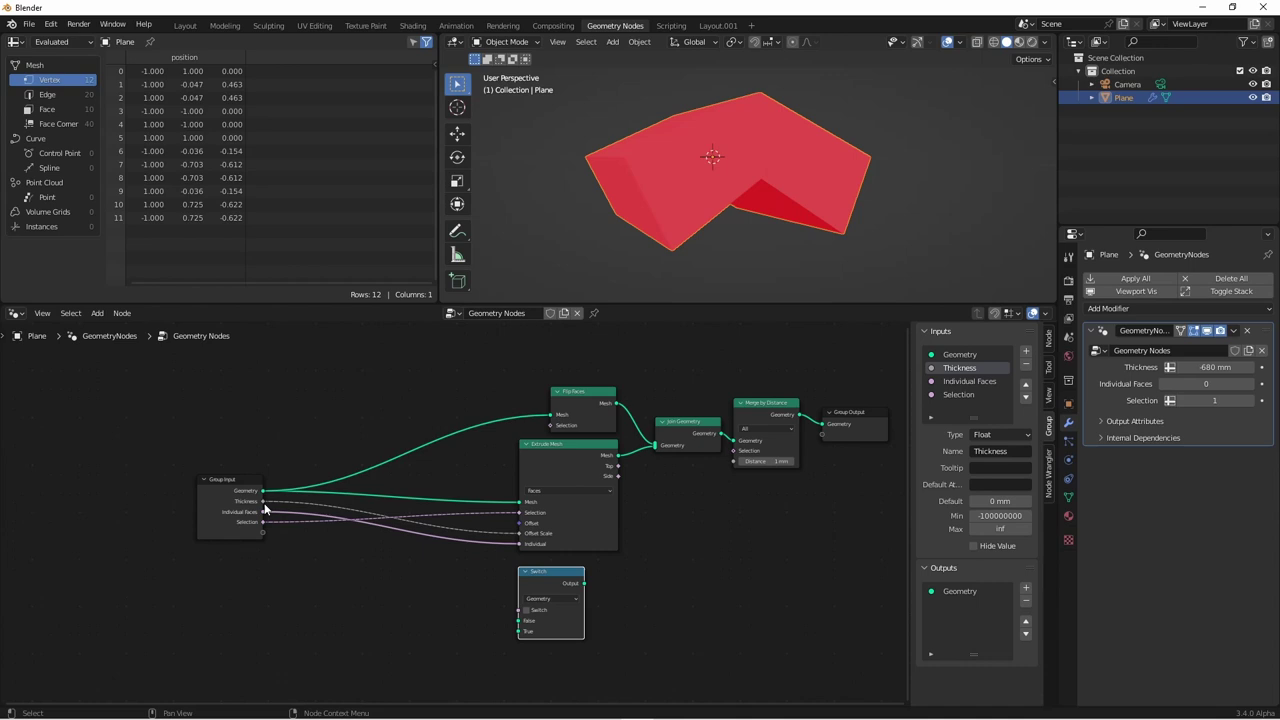
Feed Thickness into a new Greater Than comparison node and connect its result to the Switch node's Switch input
drag(264, 502, 450, 558)
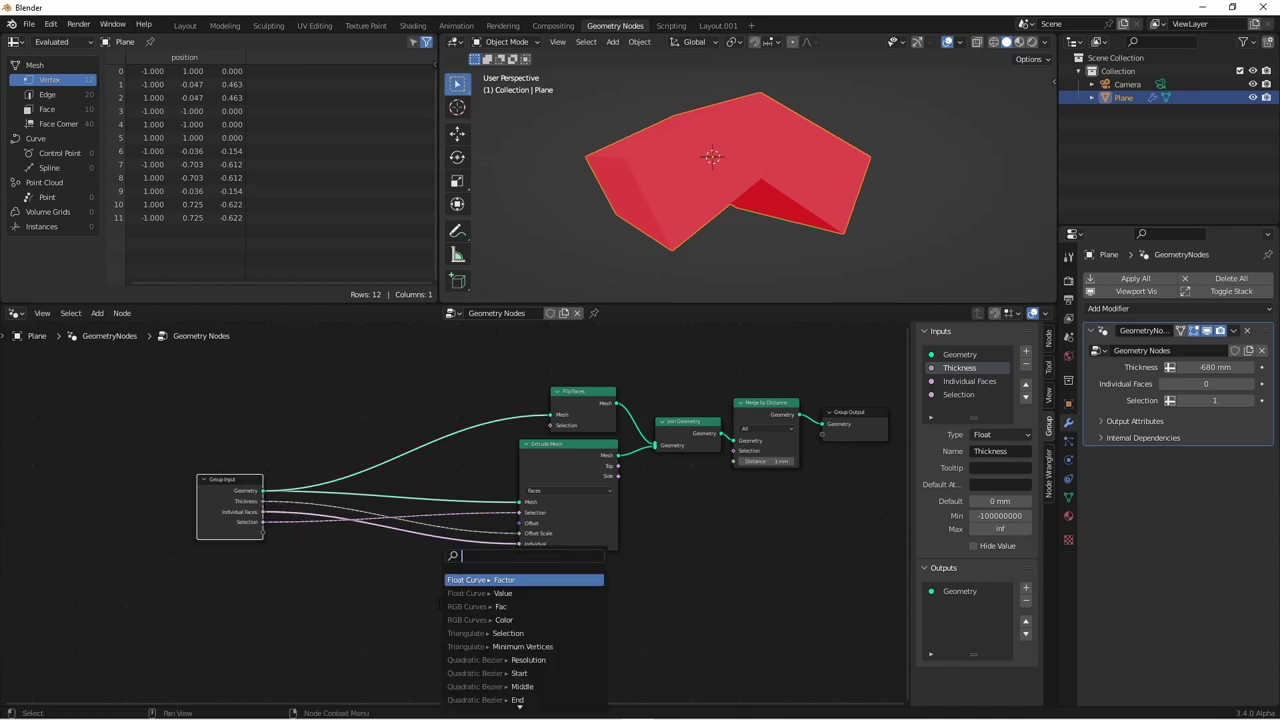
text(gre)
key(Return)
click(455, 582)
drag(490, 592, 519, 609)
Place the Switch node before Group Output, linking Merge by Distance to its True input and its output to Group Output
drag(548, 574, 848, 488)
drag(800, 415, 820, 539)
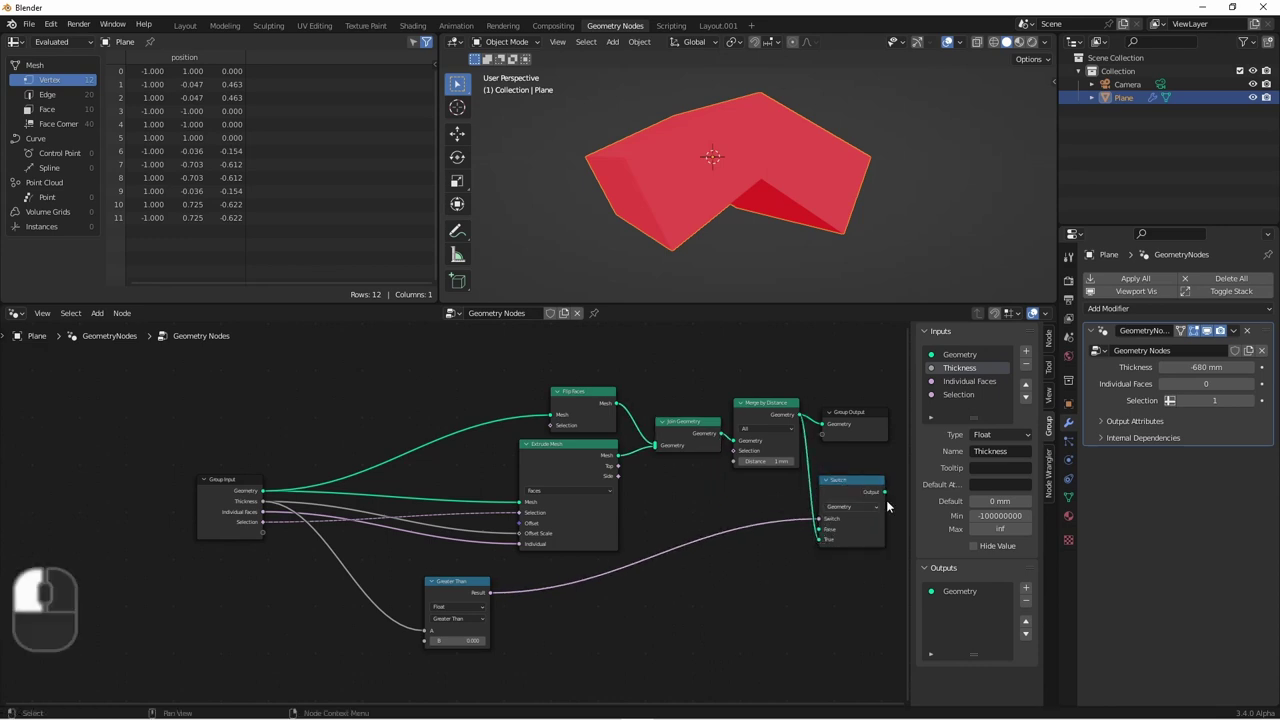
drag(882, 501, 900, 440)
key(g)
click(688, 410)
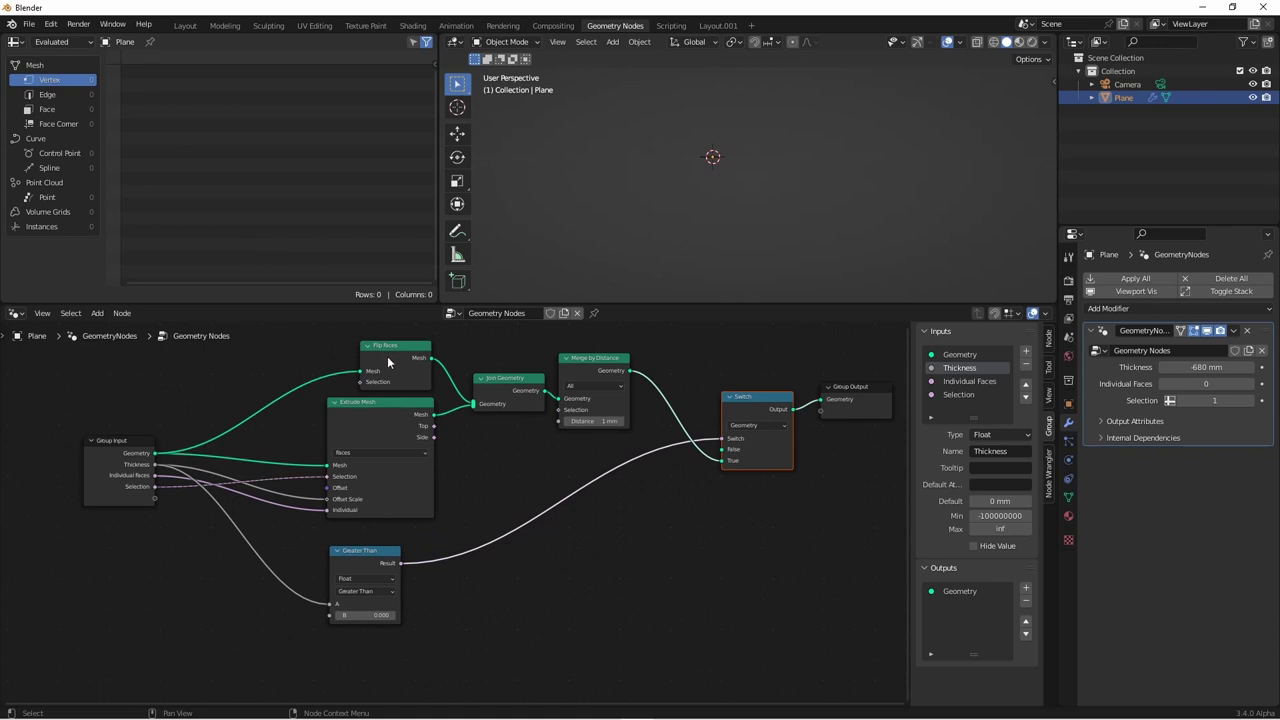
Duplicate Flip Faces between Merge by Distance and the Switch node's False input, and set the modifier's Thickness to 580 mm
key(shift+d)
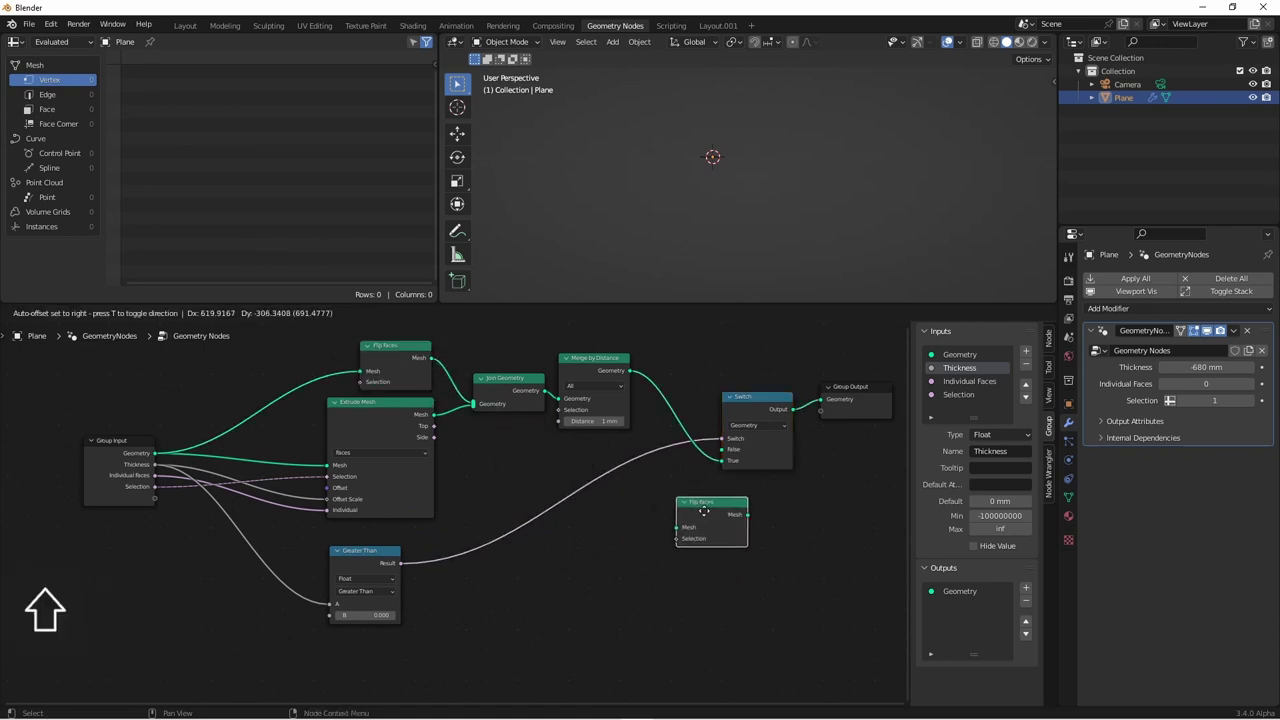
click(709, 513)
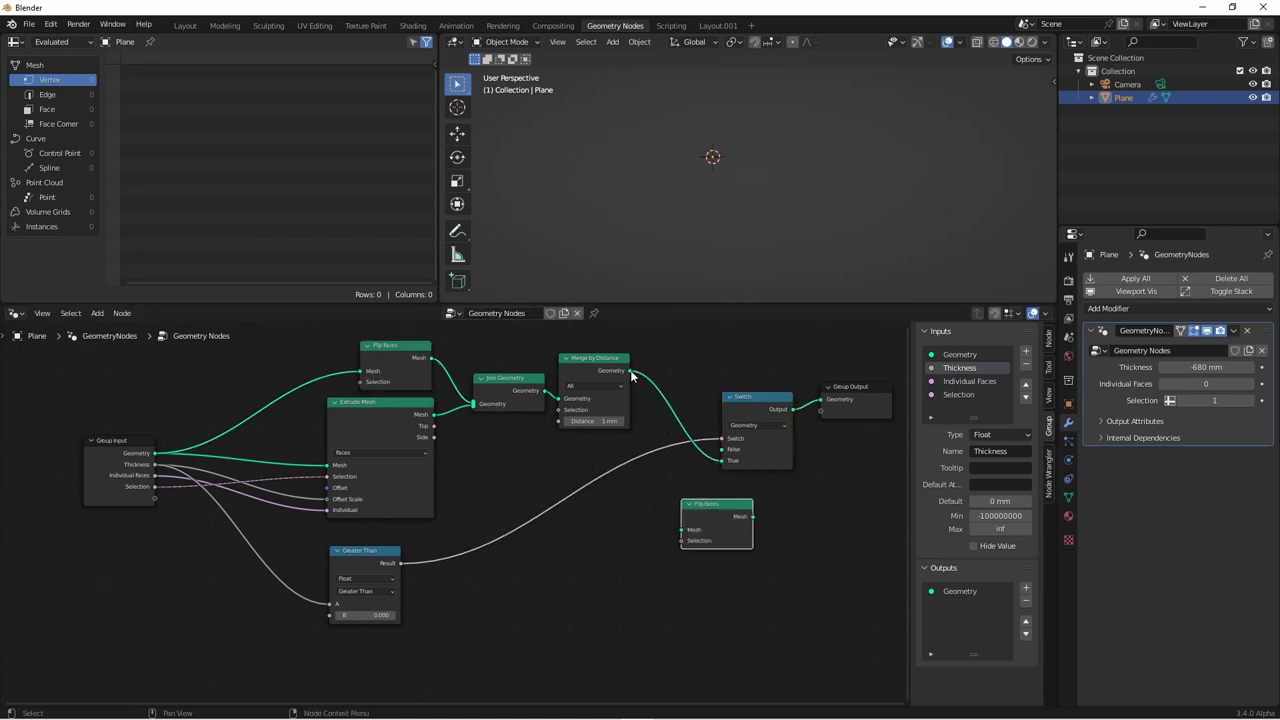
drag(630, 372, 721, 450)
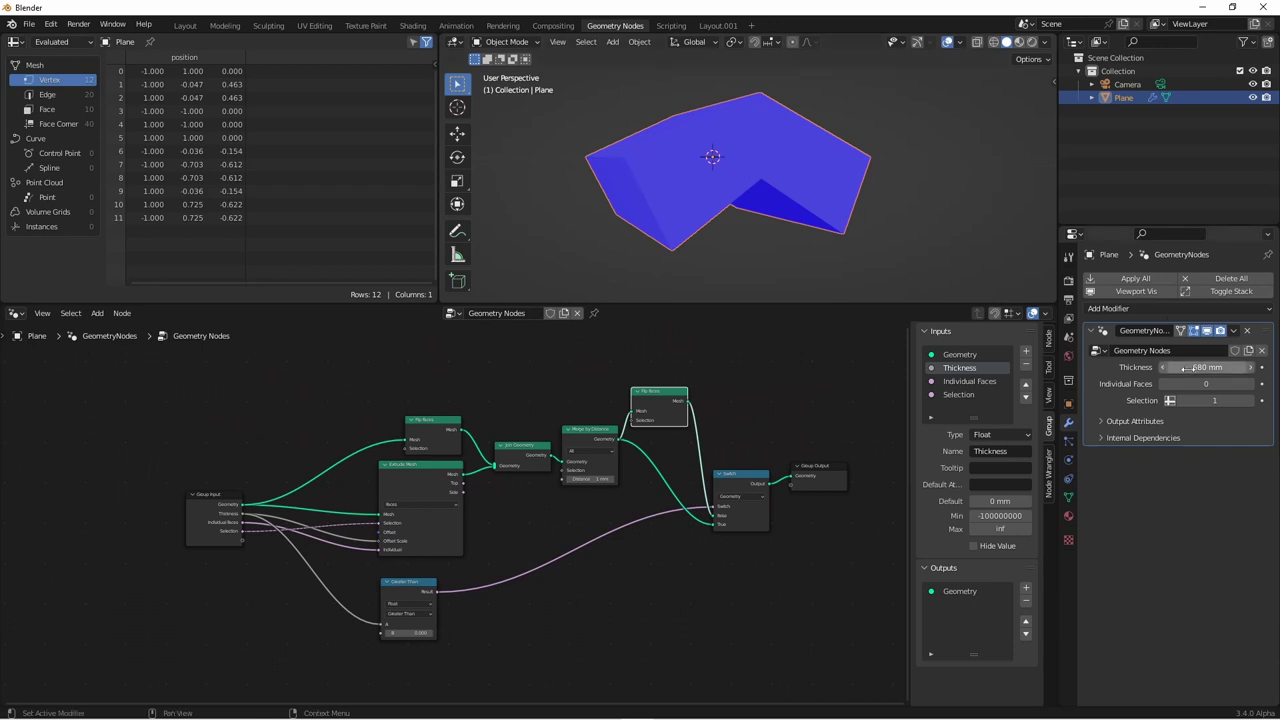
mouse_move(1206, 367)
mouse_down()
mouse_move(1230, 367)
mouse_move(1208, 367)
mouse_up()
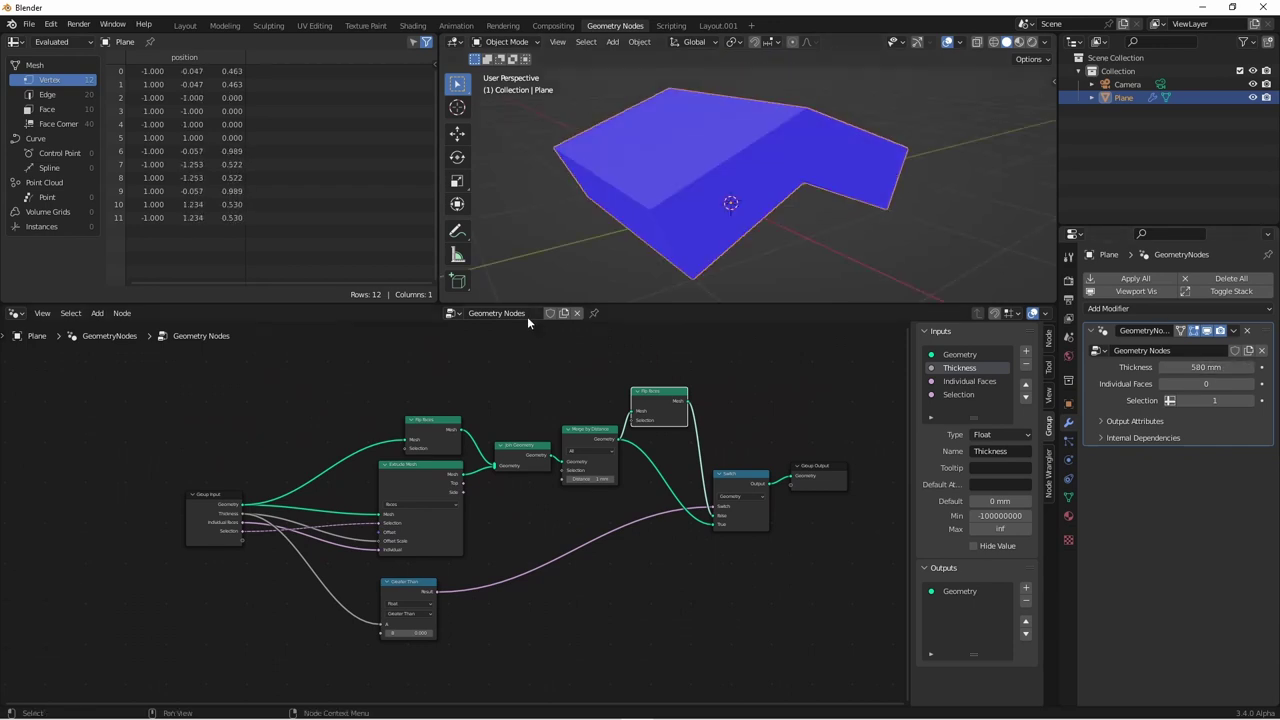
Rename the node group to Solidify Mesh and mark it as an asset
click(527, 316)
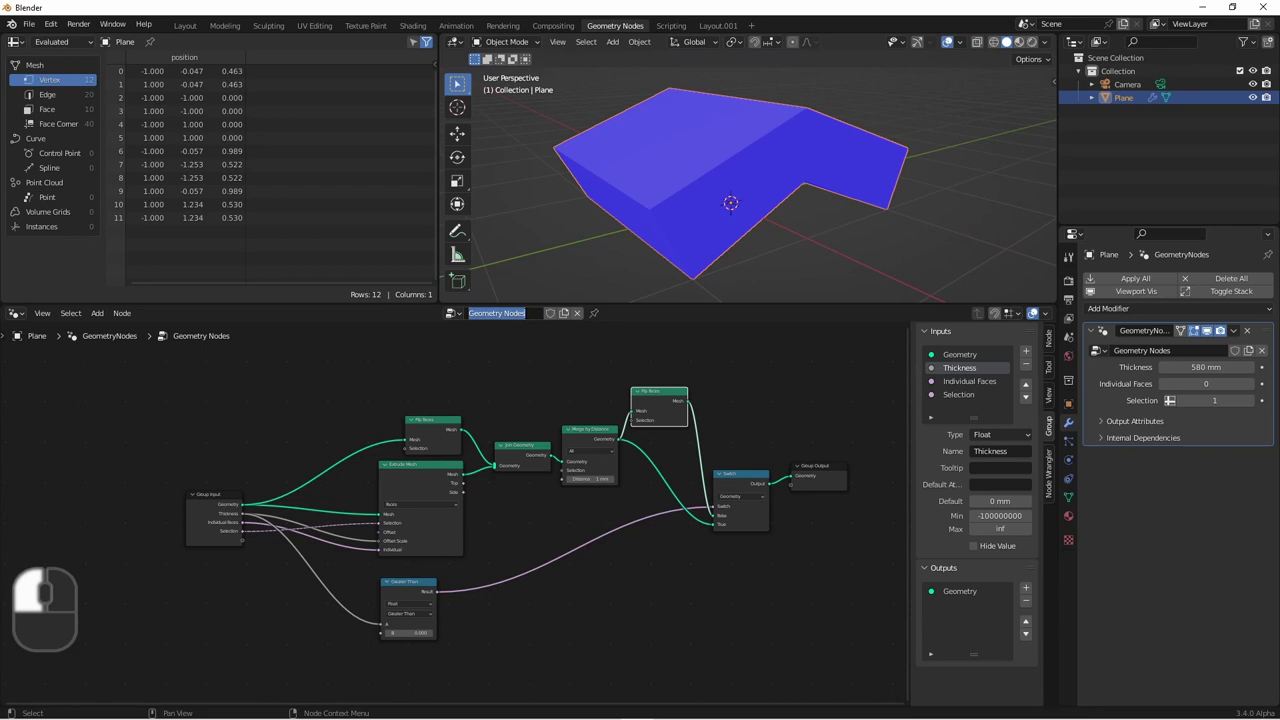
text(Solid)
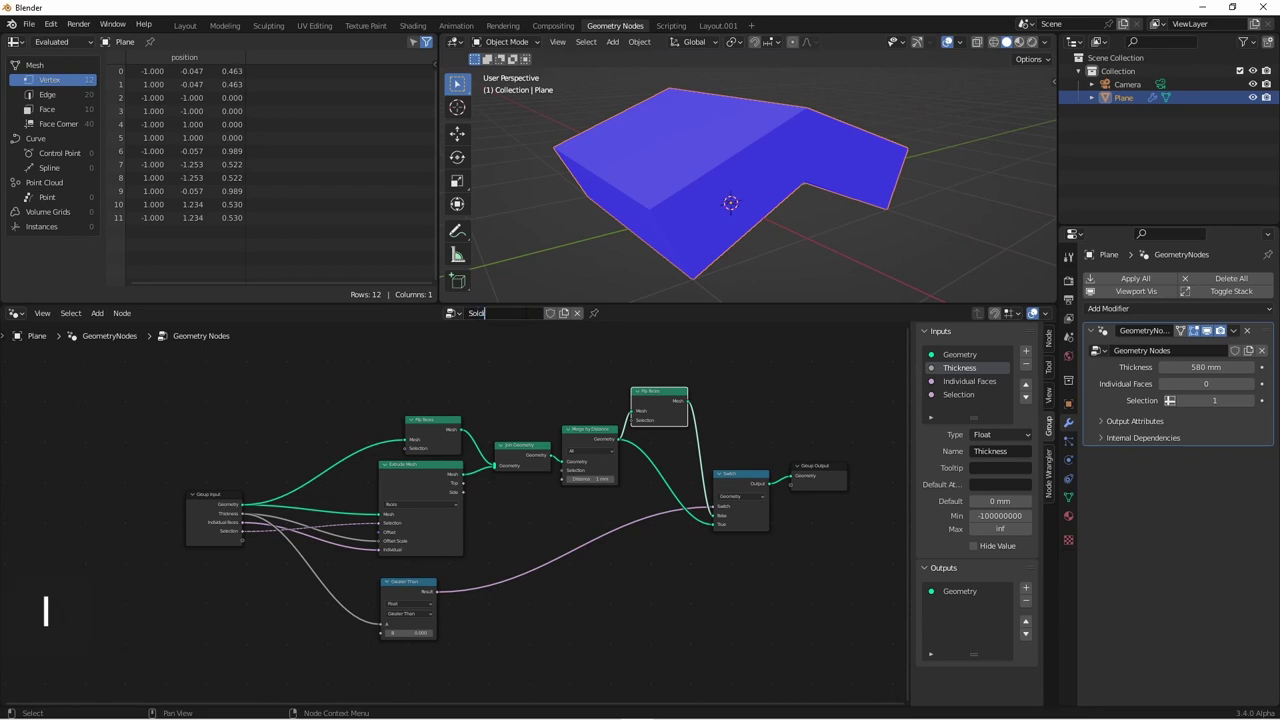
text(ify Mesh)
key(Return)
right_click(525, 314)
click(500, 375)
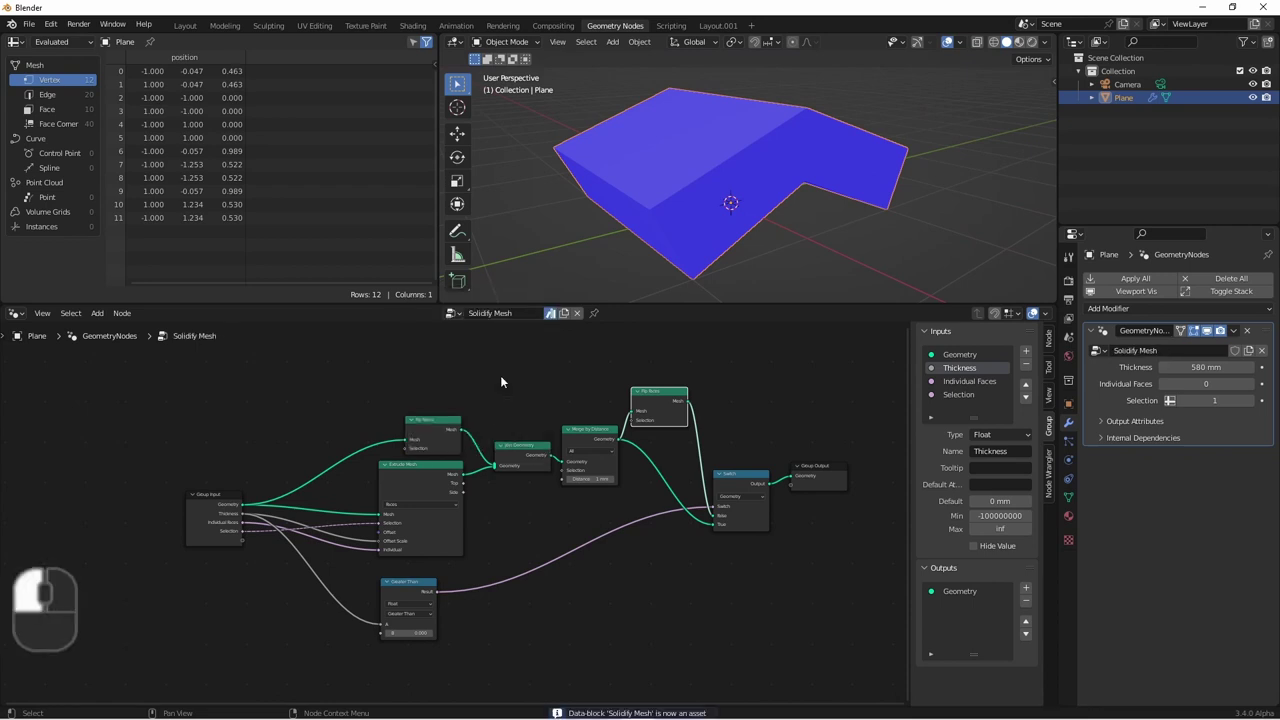